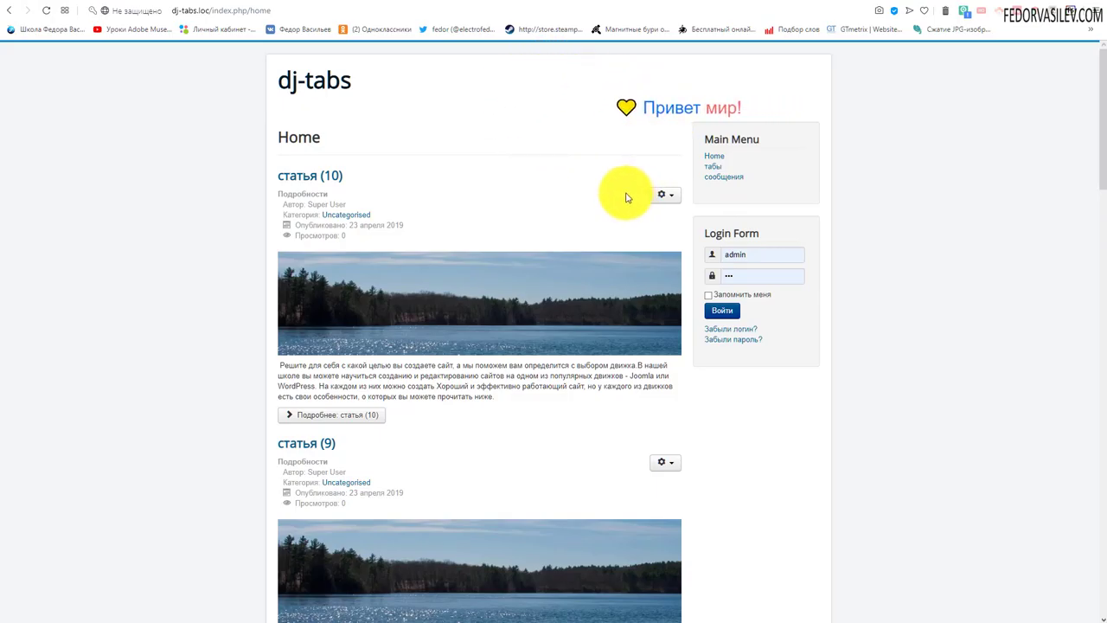
Inspect the home page in the responsive mobile preview to check the scrolling text, and close the developer tools.
{"action": "right_click", "coordinate": [889, 476]}
{"action": "left_click", "coordinate": [910, 604]}
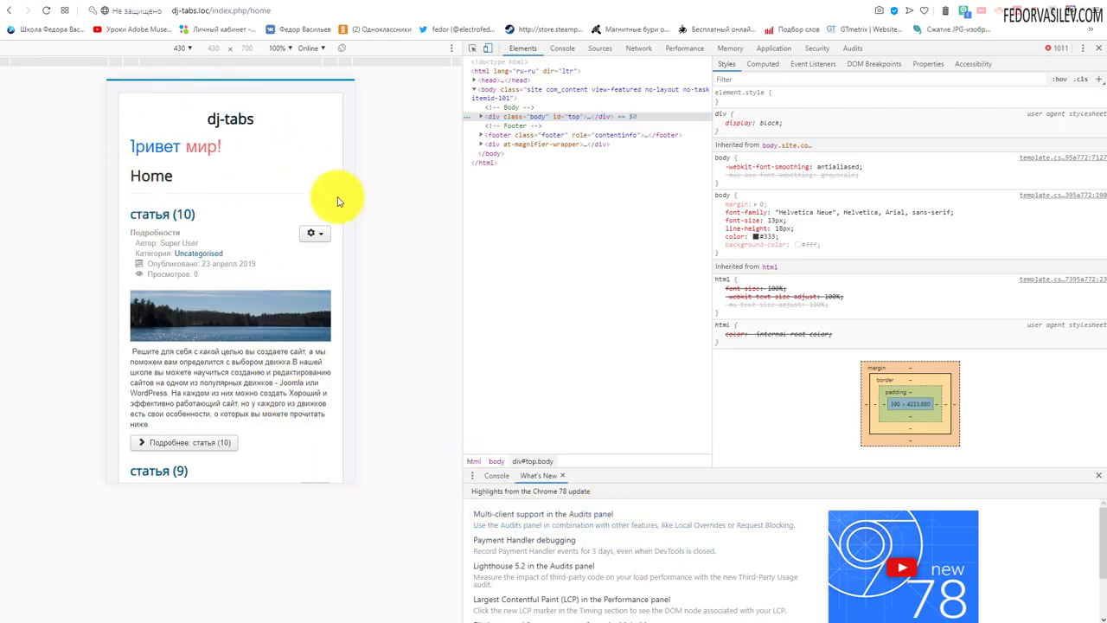
{"action": "left_click", "coordinate": [1099, 47]}
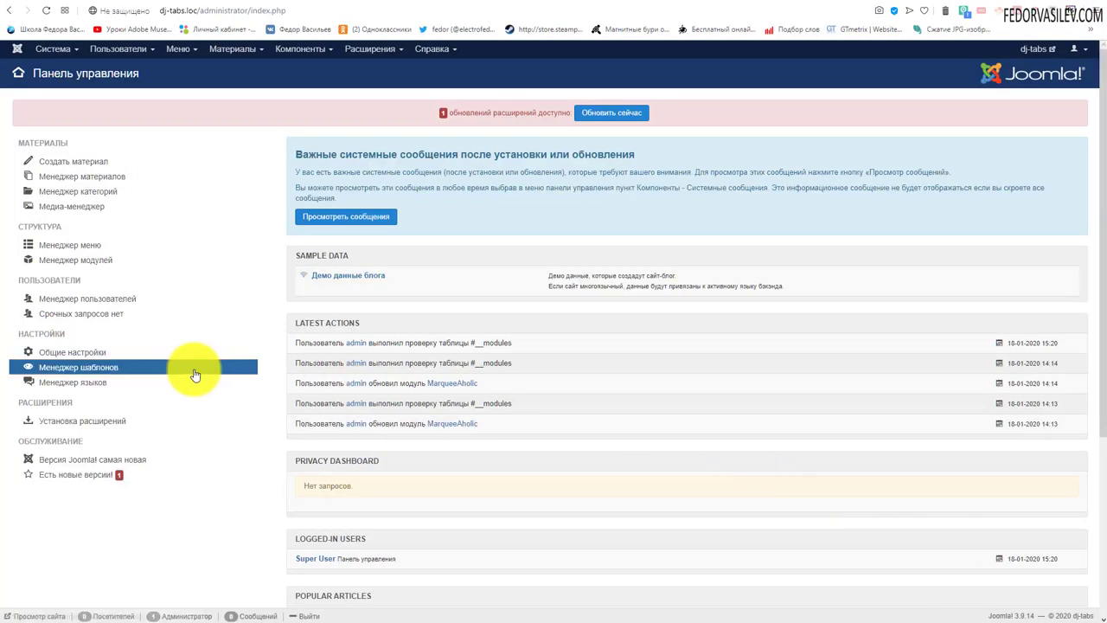
Open the Joomla extension installation page (Установка) in the administration panel.
{"action": "left_click", "coordinate": [366, 49]}
{"action": "mouse_move", "coordinate": [383, 72]}
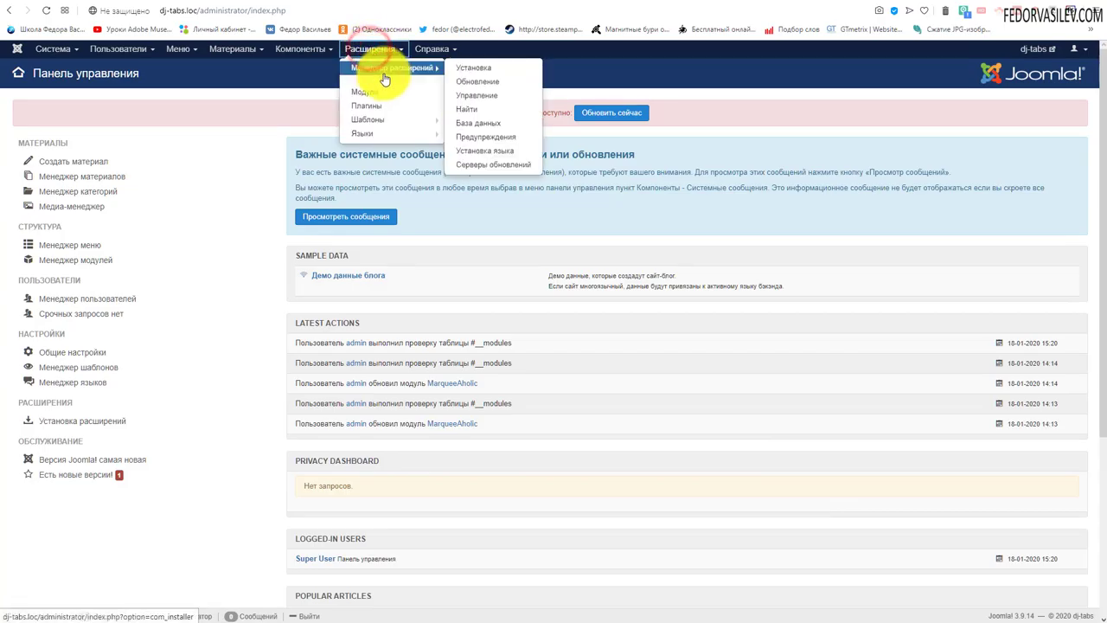
{"action": "left_click", "coordinate": [470, 69]}
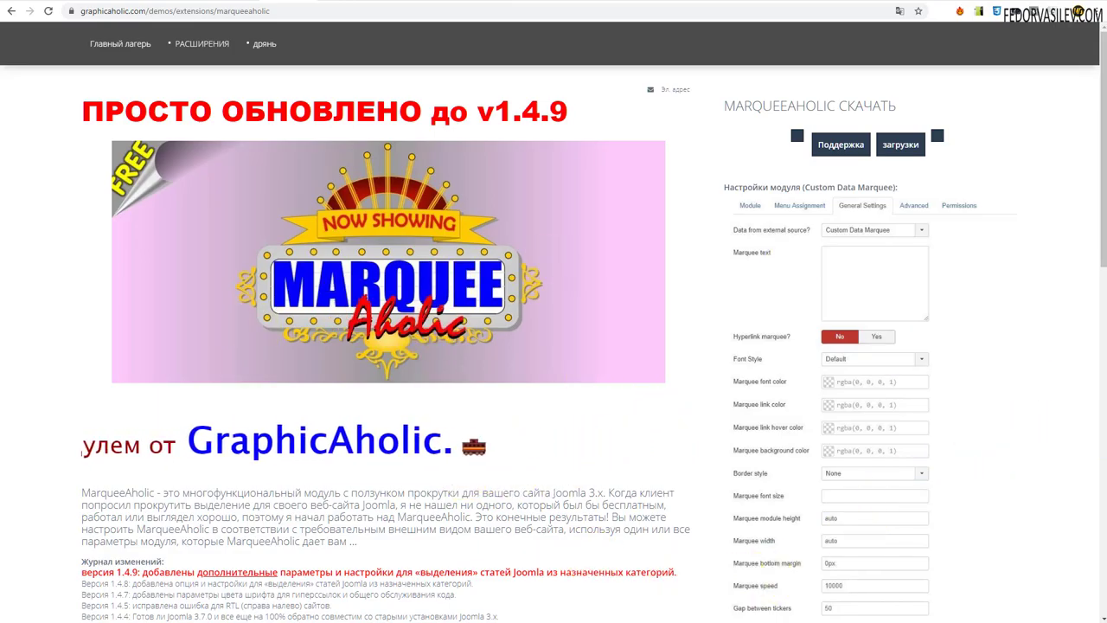
Look over the MarqueeAholic extension page and its module settings preview, and open its downloads (загрузки).
{"action": "scroll", "coordinate": [894, 460], "scroll_direction": "down", "scroll_amount": 3}
{"action": "left_click", "coordinate": [845, 420]}
{"action": "scroll", "coordinate": [817, 424], "scroll_direction": "up", "scroll_amount": 2}
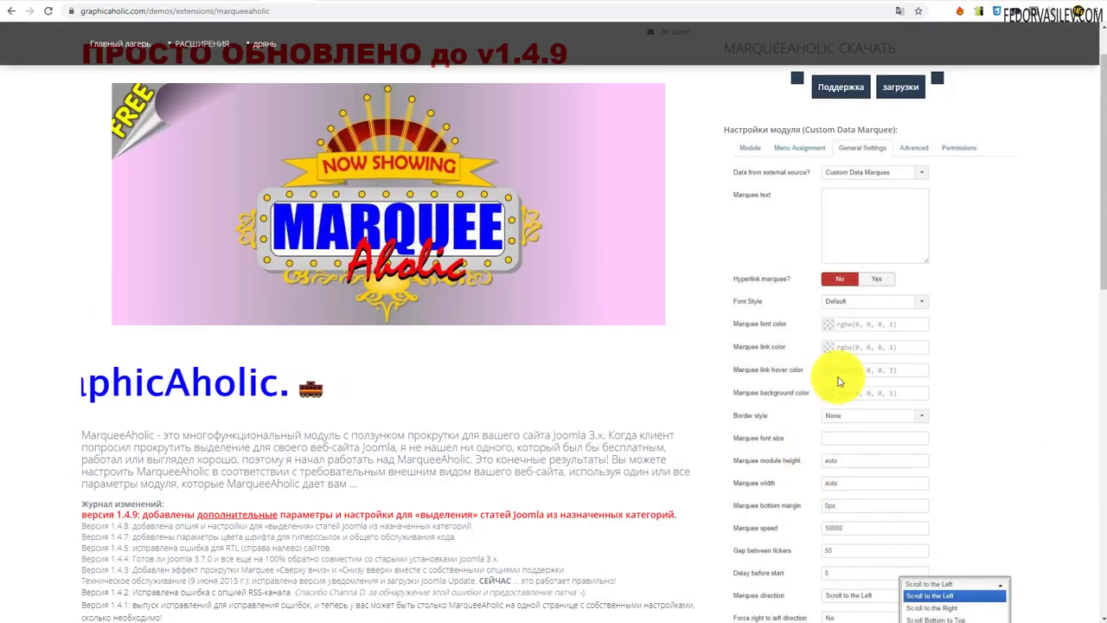
{"action": "scroll", "coordinate": [907, 121], "scroll_direction": "up", "scroll_amount": 1}
{"action": "left_click", "coordinate": [903, 155]}
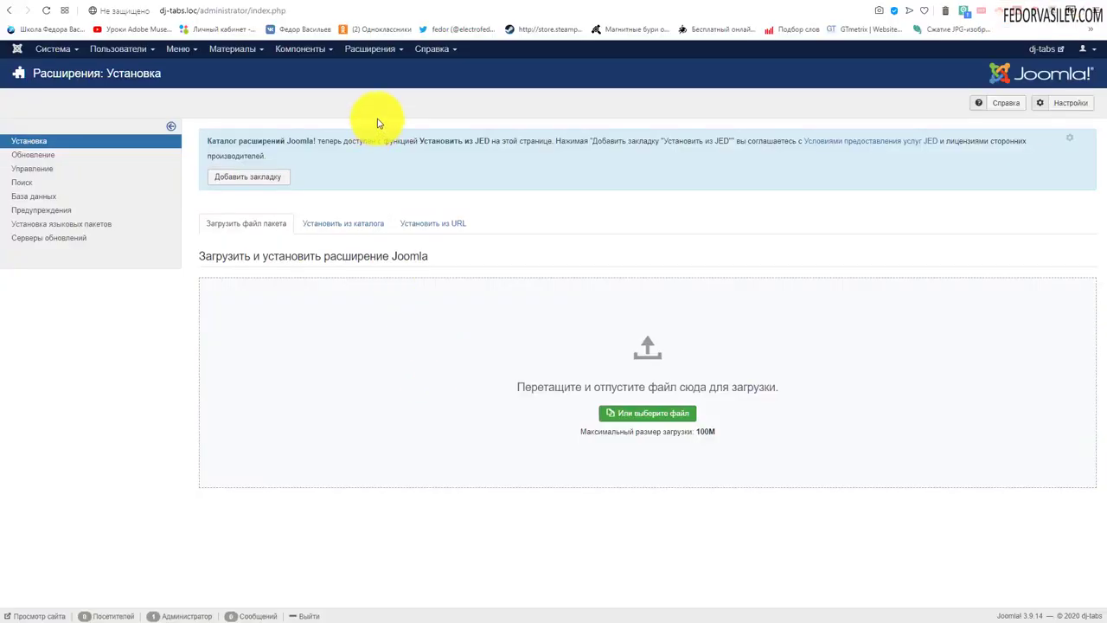
Go to the site module list and open the MarqueeAholic module for editing.
{"action": "left_click", "coordinate": [372, 47]}
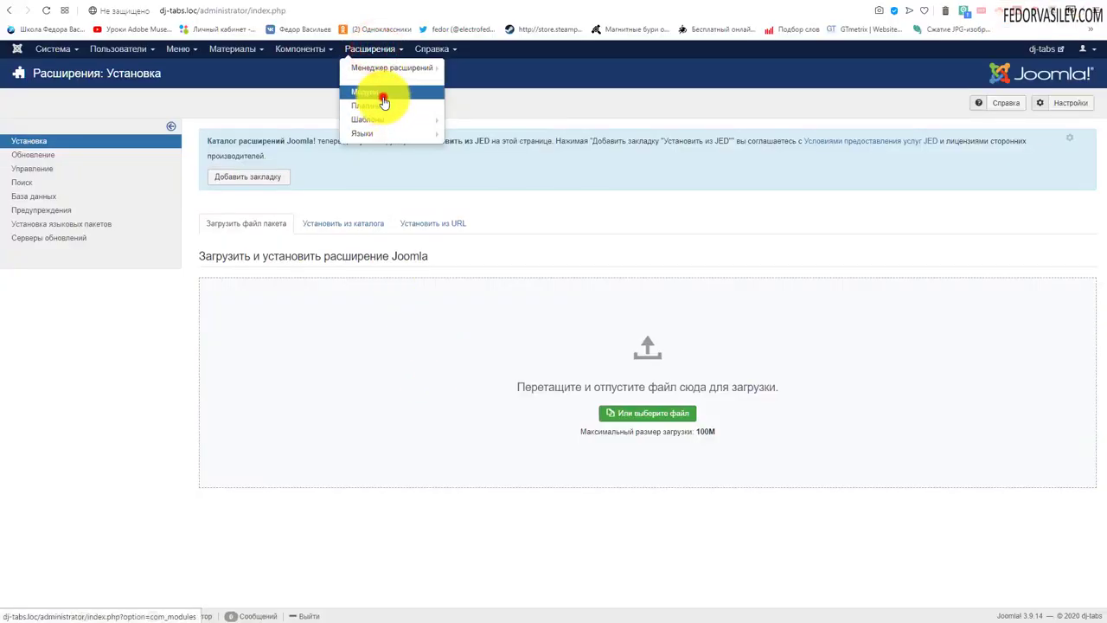
{"action": "left_click", "coordinate": [384, 101]}
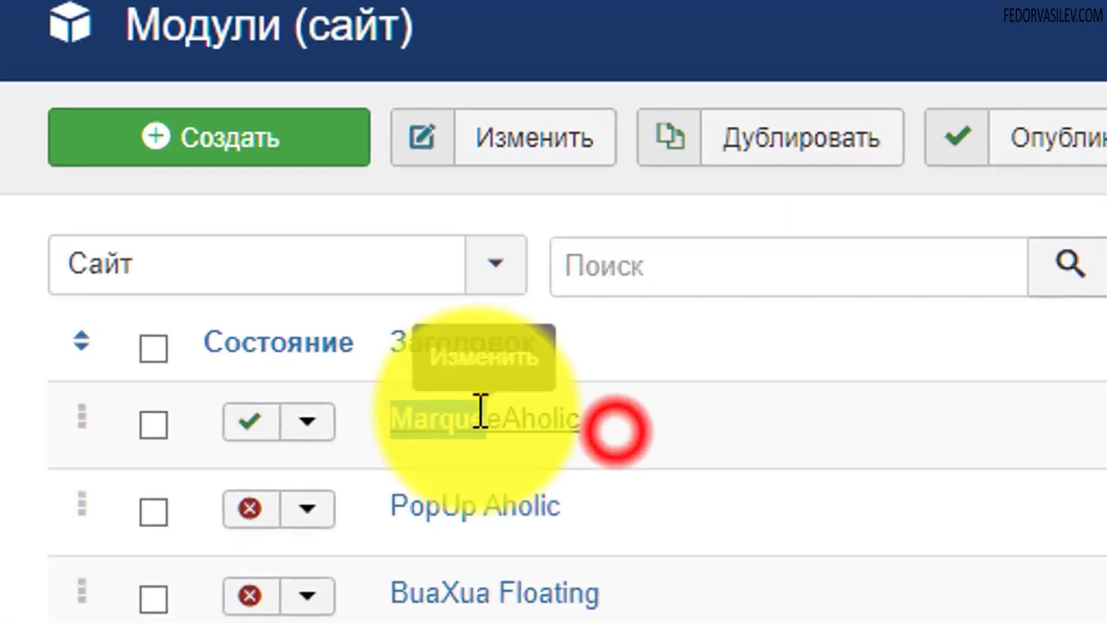
{"action": "left_click_drag", "start_coordinate": [103, 177], "coordinate": [151, 177]}
{"action": "left_click", "coordinate": [588, 432]}
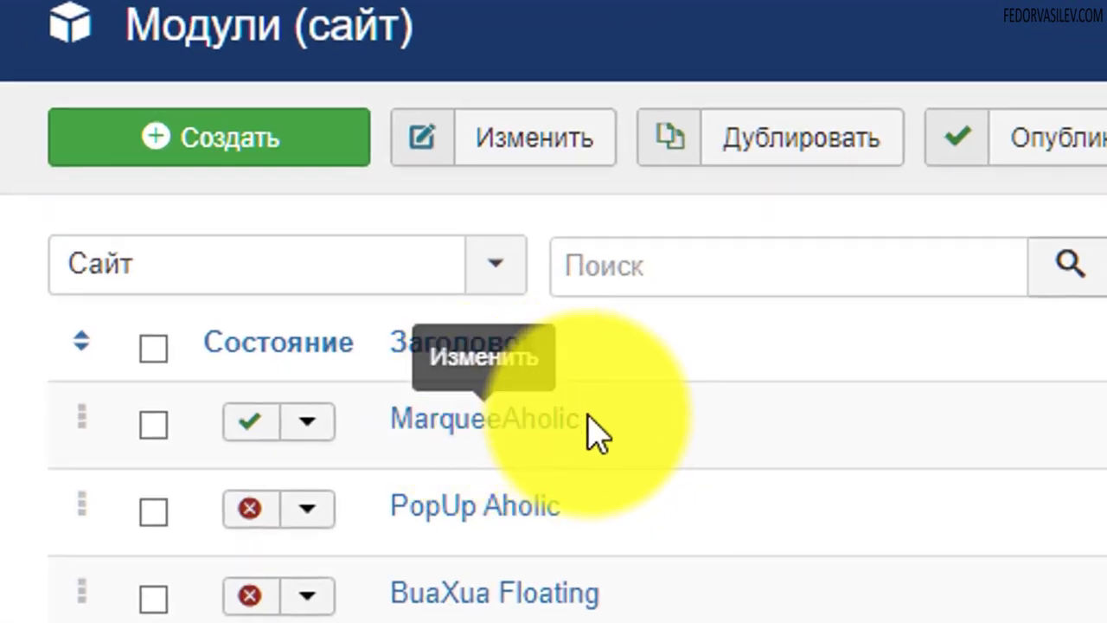
{"action": "double_click", "coordinate": [588, 433]}
{"action": "key", "text": "Escape"}
{"action": "left_click", "coordinate": [469, 415]}
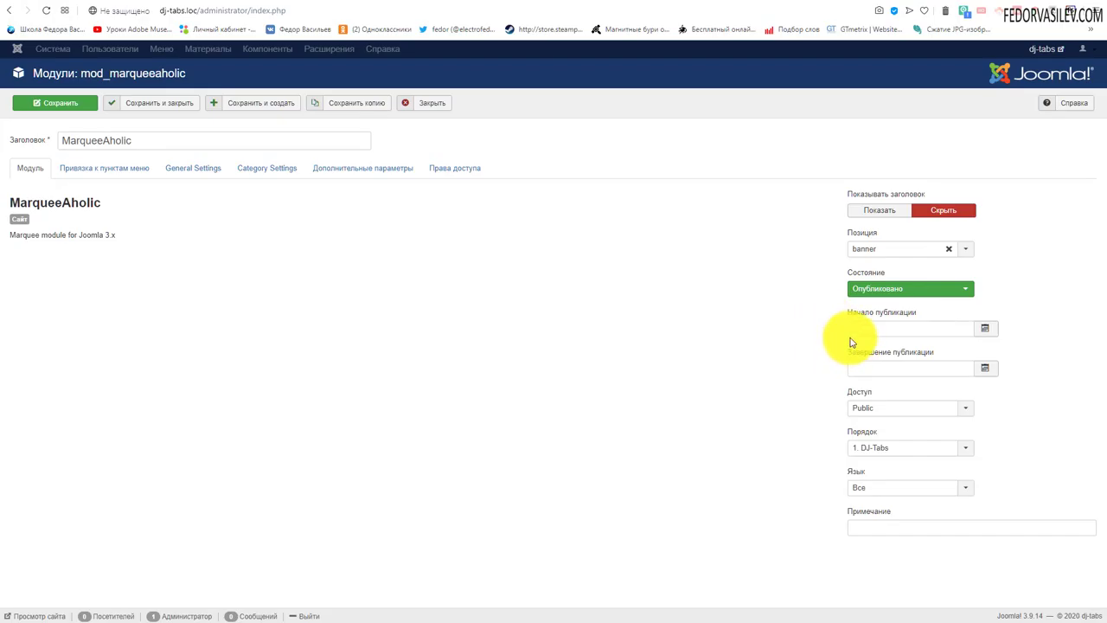
Review the module's position choices and publishing state, and check where the marquee appears on the site's home page.
{"action": "left_click", "coordinate": [964, 248]}
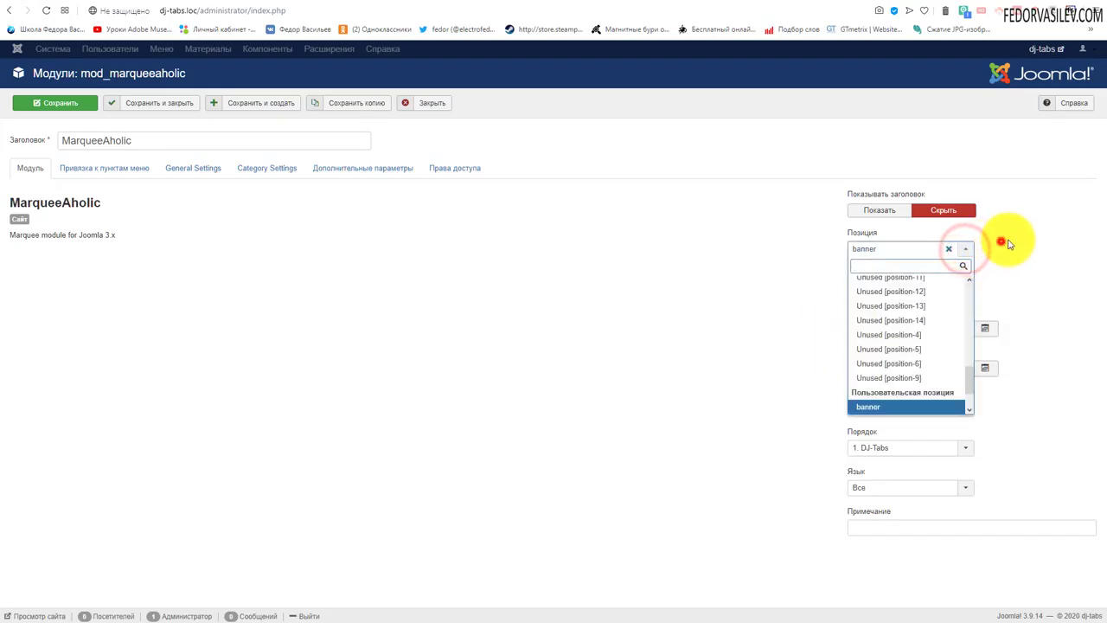
{"action": "left_click", "coordinate": [1003, 242]}
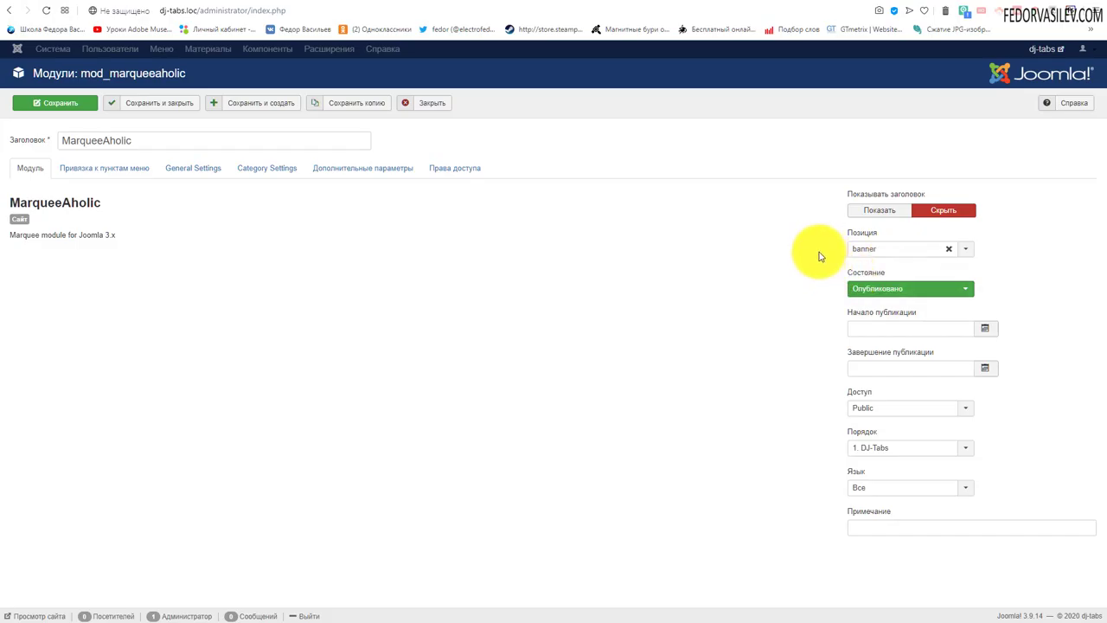
{"action": "left_click", "coordinate": [970, 3]}
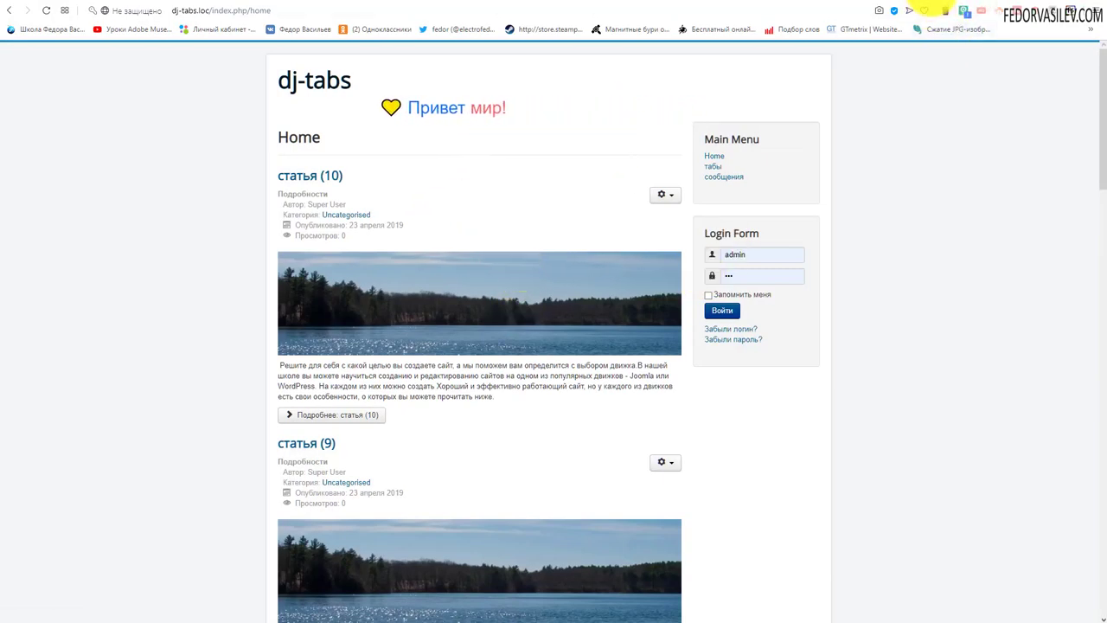
{"action": "left_click", "coordinate": [934, 5]}
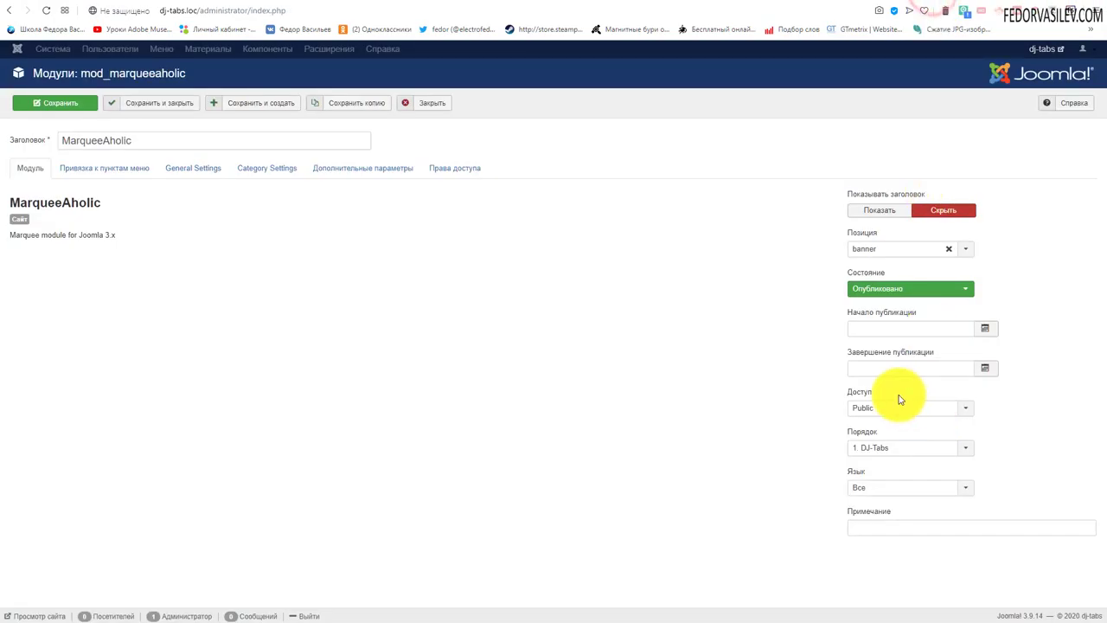
{"action": "left_click", "coordinate": [879, 299]}
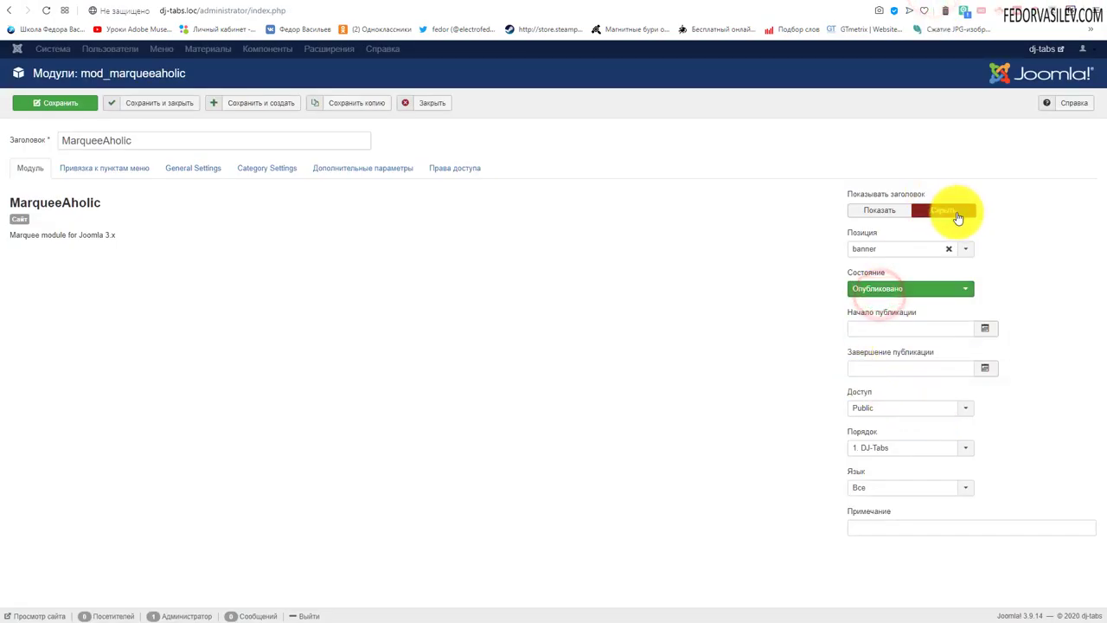
Examine the page options for the module's menu assignment, and return to the main module settings.
{"action": "left_click", "coordinate": [136, 168]}
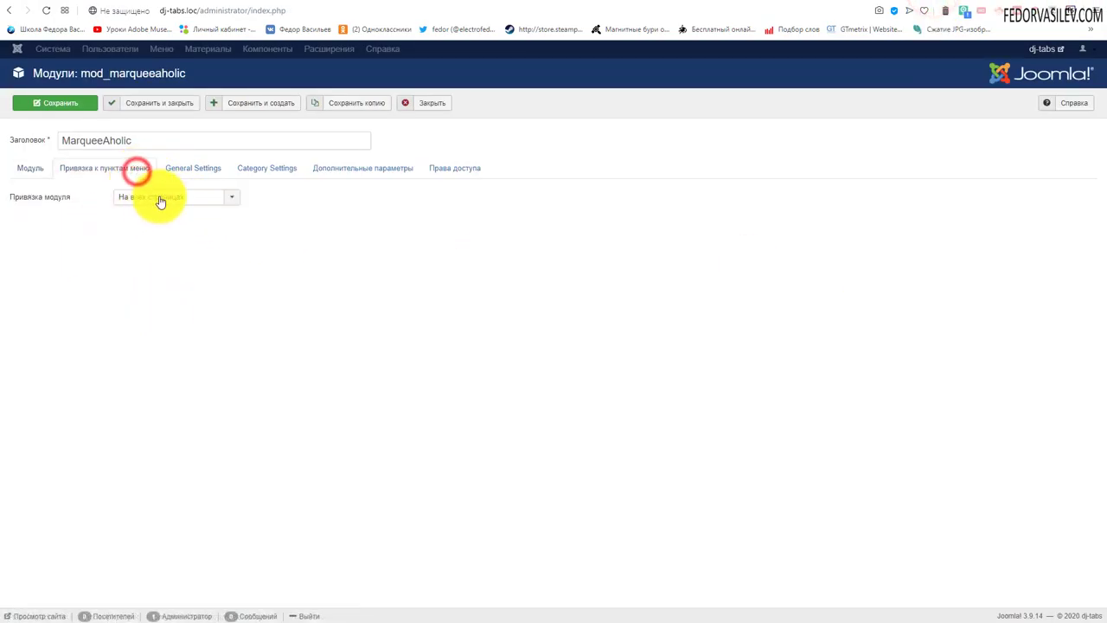
{"action": "left_click", "coordinate": [159, 198]}
{"action": "left_click", "coordinate": [369, 217]}
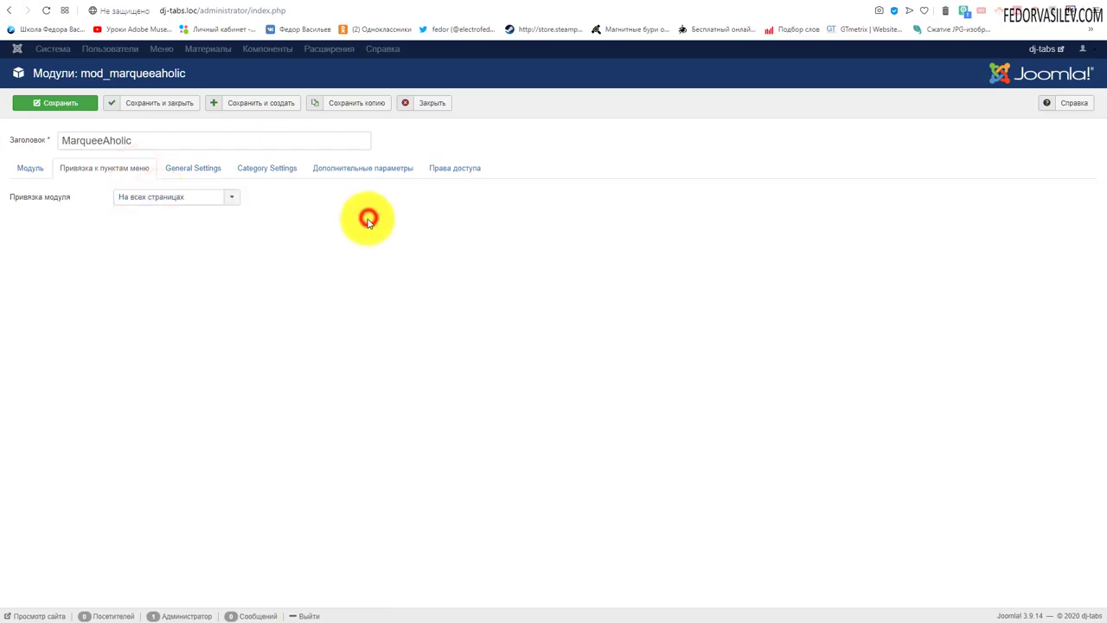
{"action": "left_click", "coordinate": [212, 199]}
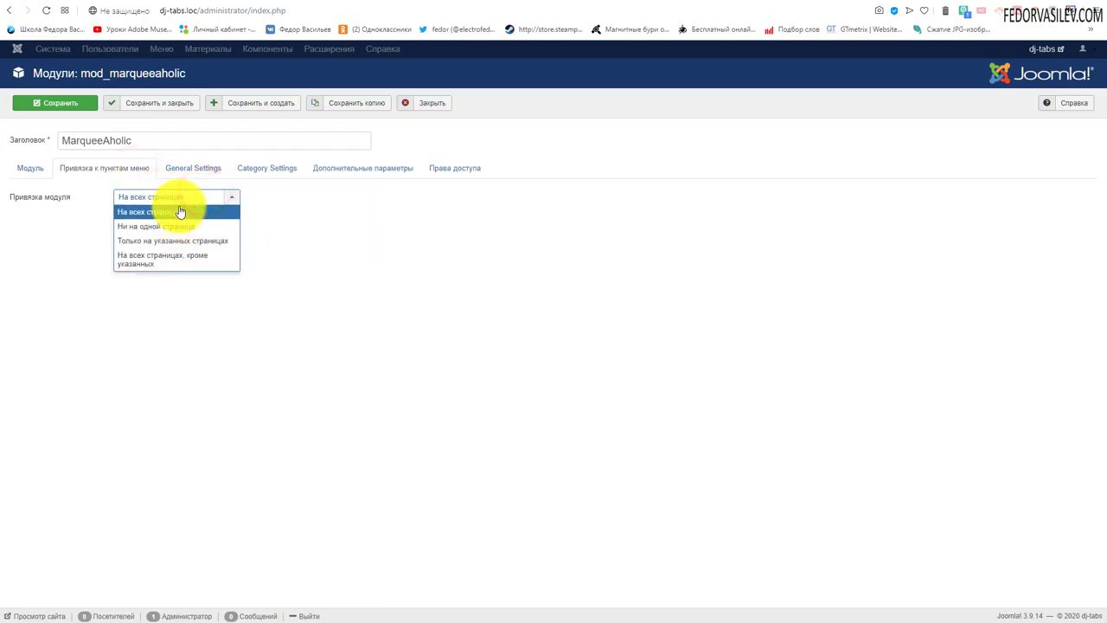
{"action": "left_click", "coordinate": [493, 232]}
{"action": "left_click", "coordinate": [27, 177]}
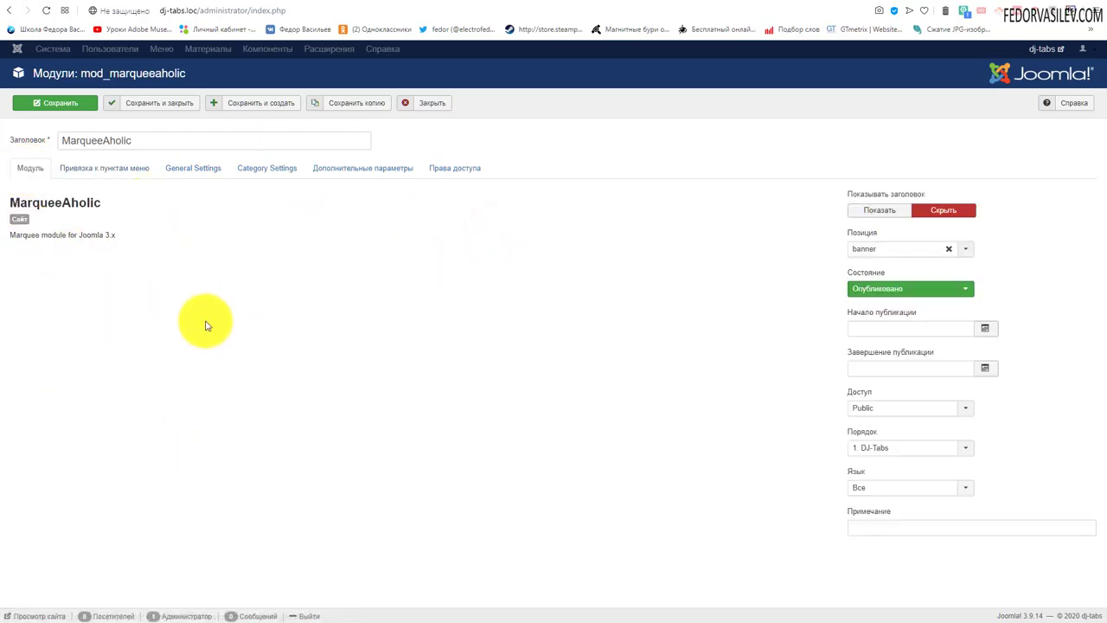
Look through the module's General Settings, Category Settings, access permissions and additional parameters.
{"action": "left_click", "coordinate": [202, 173]}
{"action": "scroll", "coordinate": [292, 285], "scroll_direction": "down", "scroll_amount": 3}
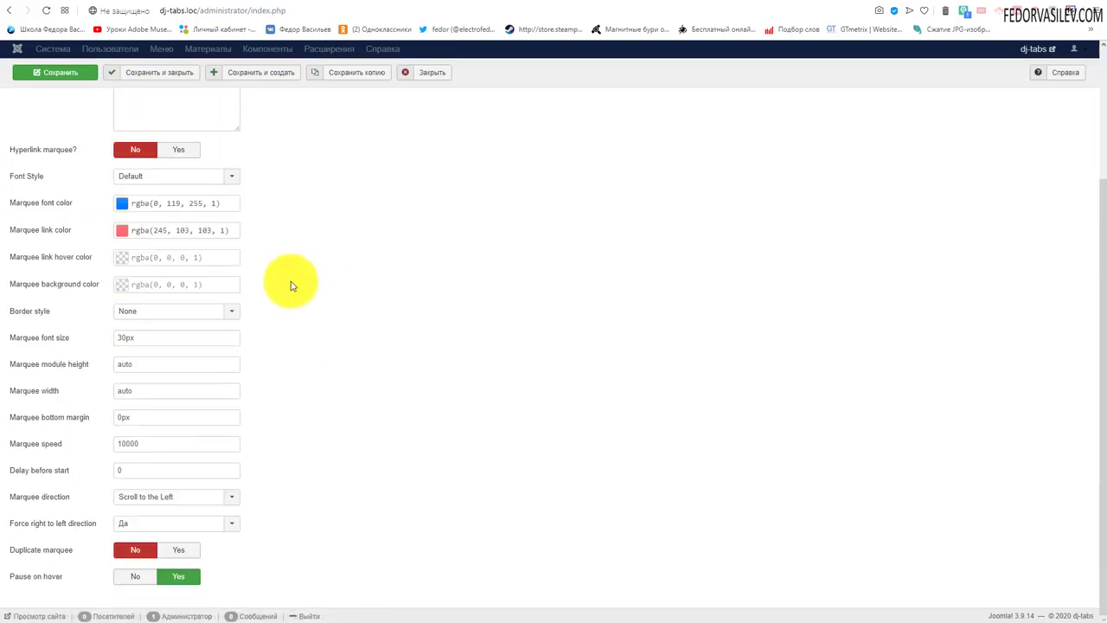
{"action": "scroll", "coordinate": [272, 296], "scroll_direction": "up", "scroll_amount": 3}
{"action": "left_click", "coordinate": [282, 168]}
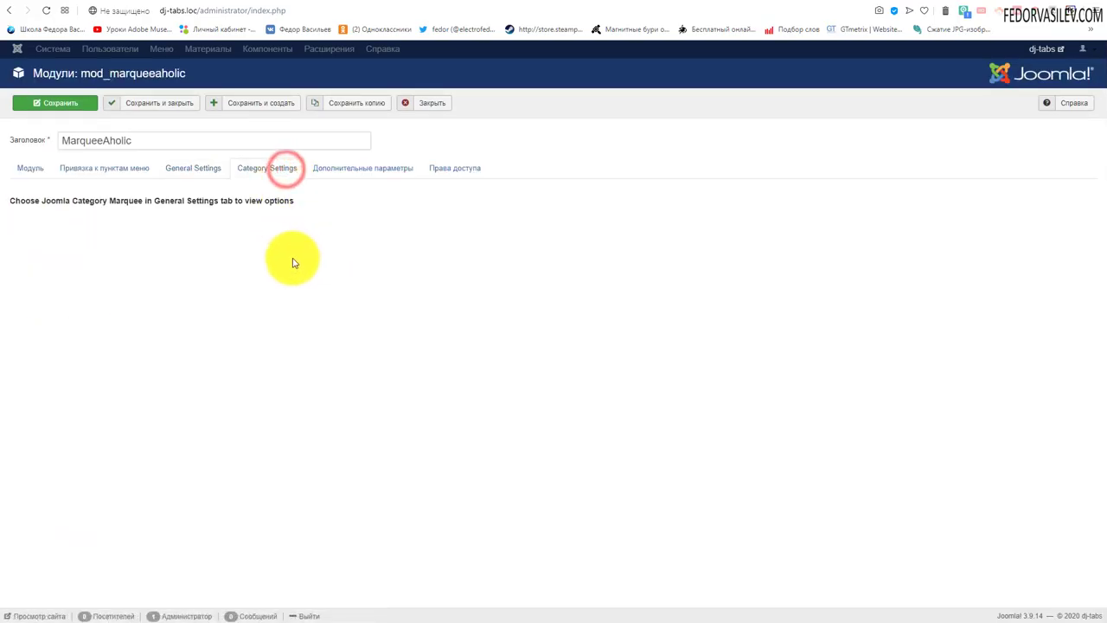
{"action": "left_click", "coordinate": [448, 170]}
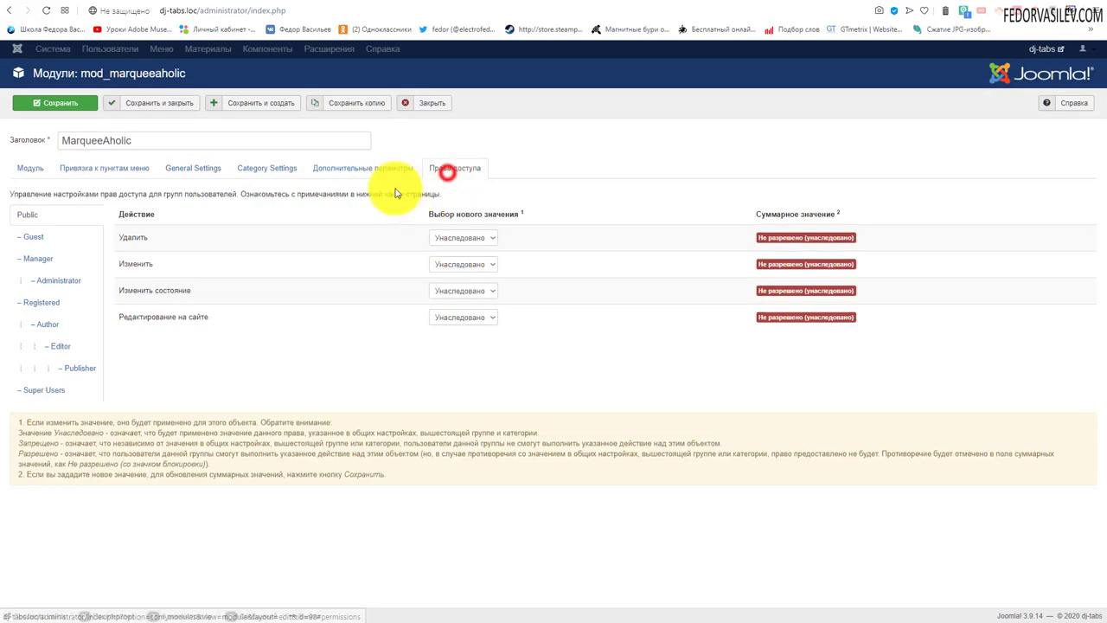
{"action": "left_click", "coordinate": [378, 171]}
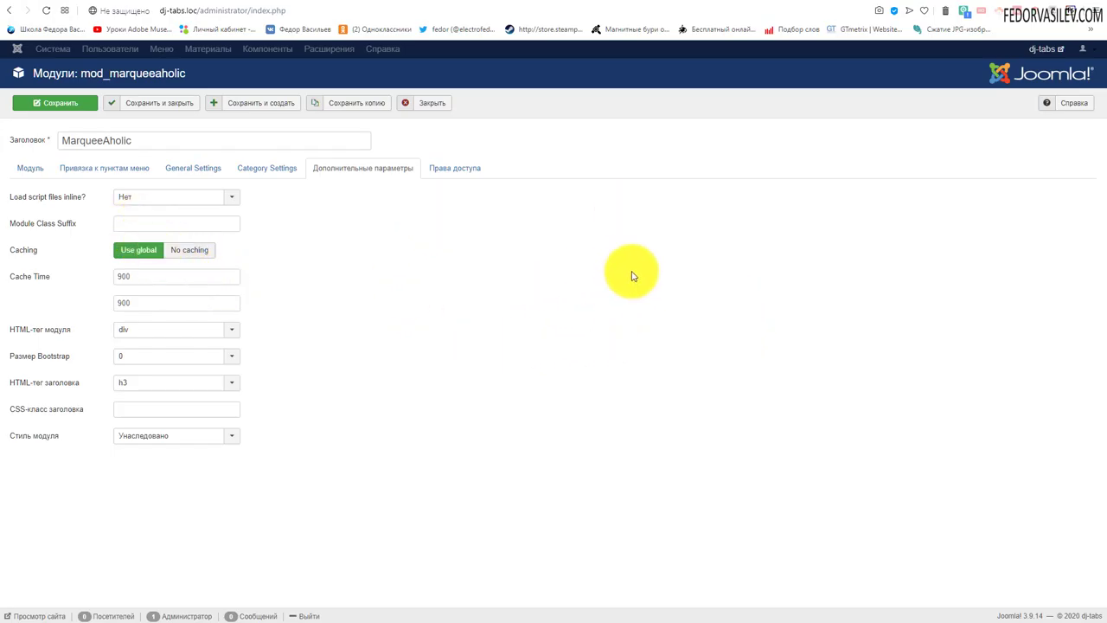
Try the No caching option for the module and set Caching back to Use global.
{"action": "left_click", "coordinate": [182, 250]}
{"action": "left_click", "coordinate": [146, 250]}
{"action": "left_click", "coordinate": [184, 250]}
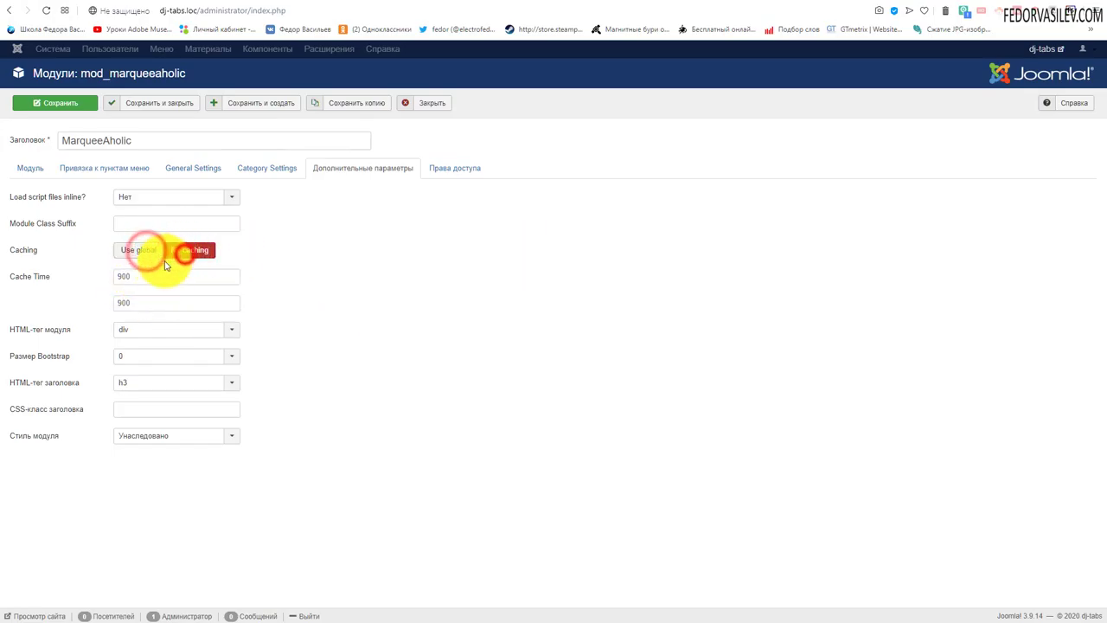
{"action": "left_click", "coordinate": [147, 250]}
Try loading script files inline with the jQuery library option, and set Load script files inline back to Нет.
{"action": "left_click", "coordinate": [233, 201]}
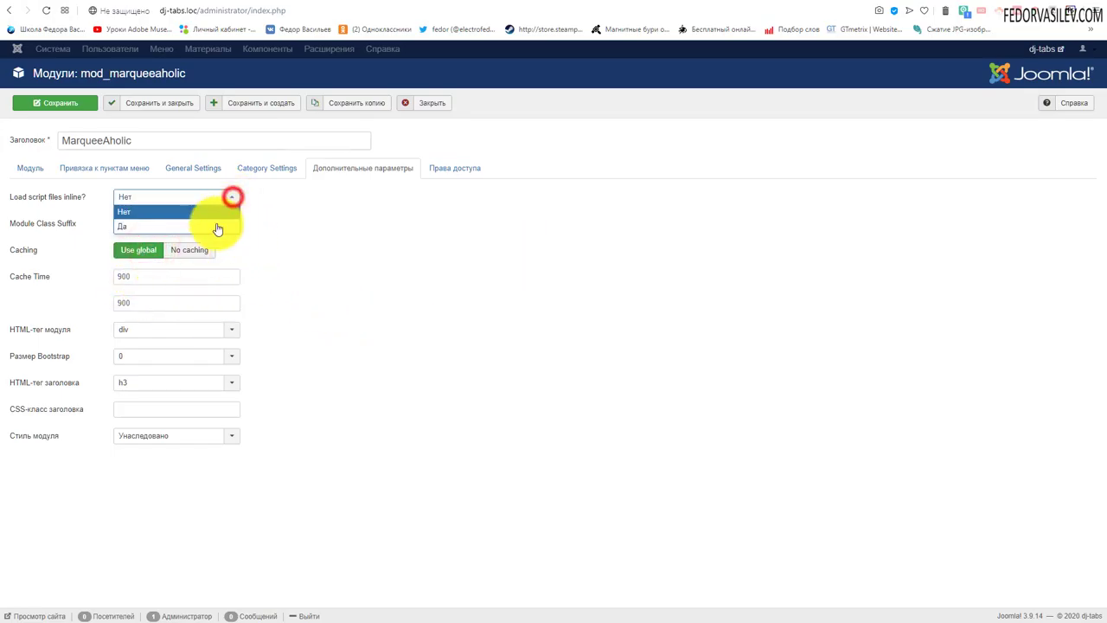
{"action": "left_click", "coordinate": [215, 228]}
{"action": "left_click", "coordinate": [179, 223]}
{"action": "left_click", "coordinate": [137, 225]}
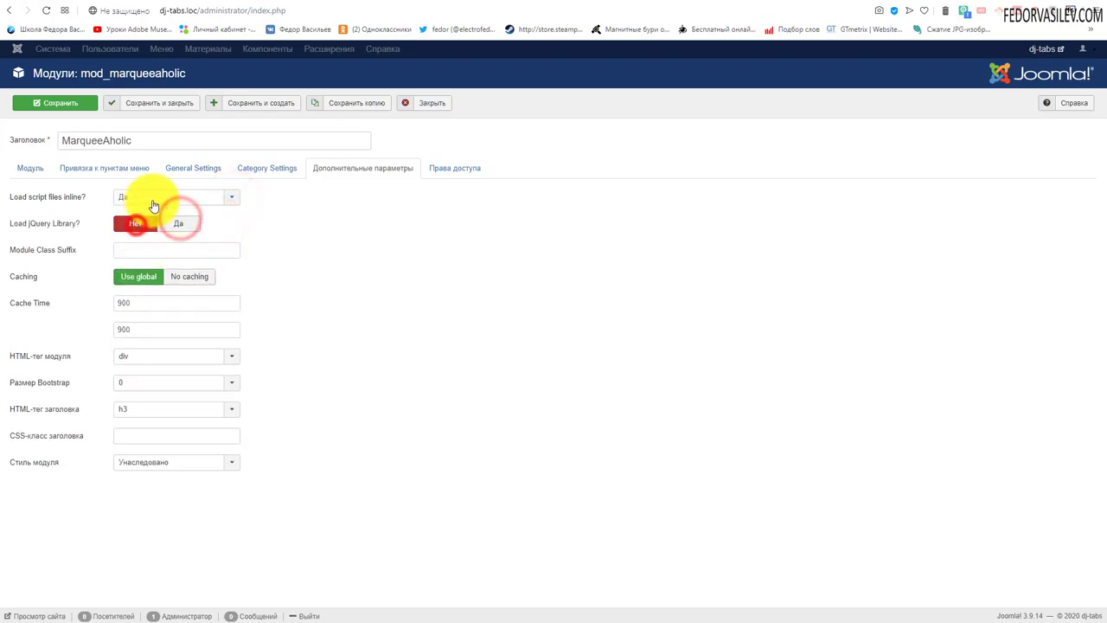
{"action": "left_click", "coordinate": [153, 202]}
{"action": "left_click", "coordinate": [158, 210]}
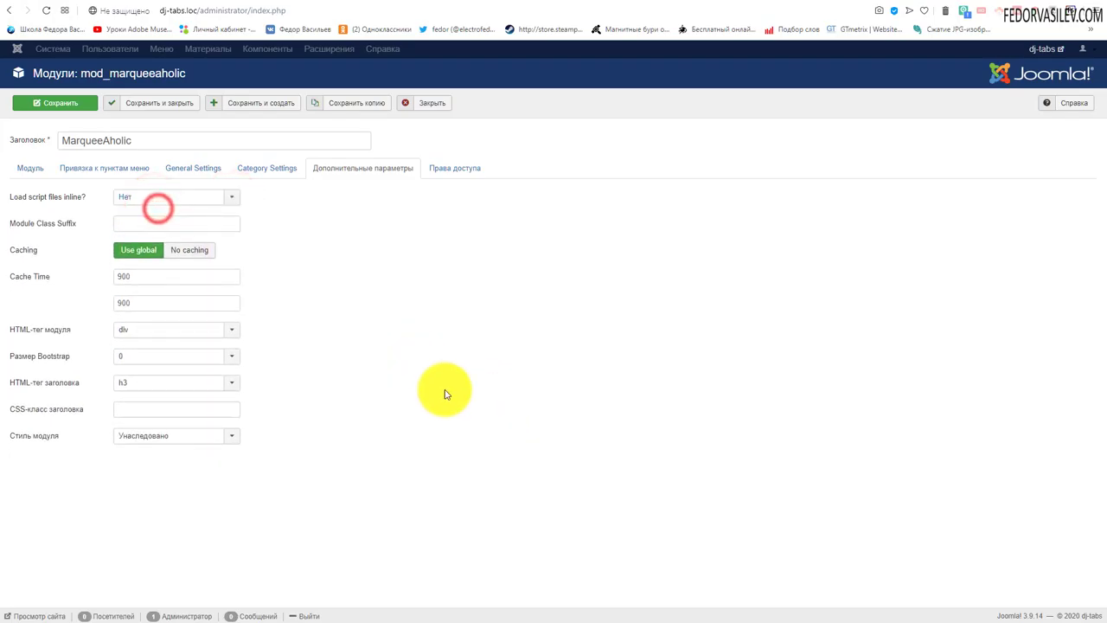
Examine the data source options and the marquee text in the General Settings, making the text field taller.
{"action": "left_click", "coordinate": [192, 168]}
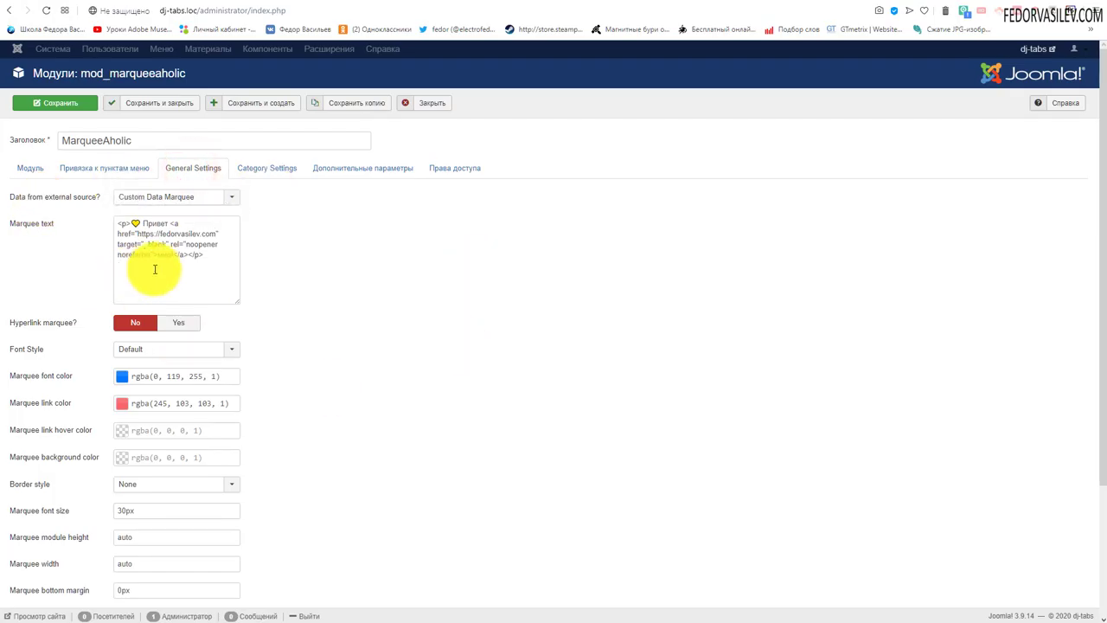
{"action": "left_click", "coordinate": [232, 199]}
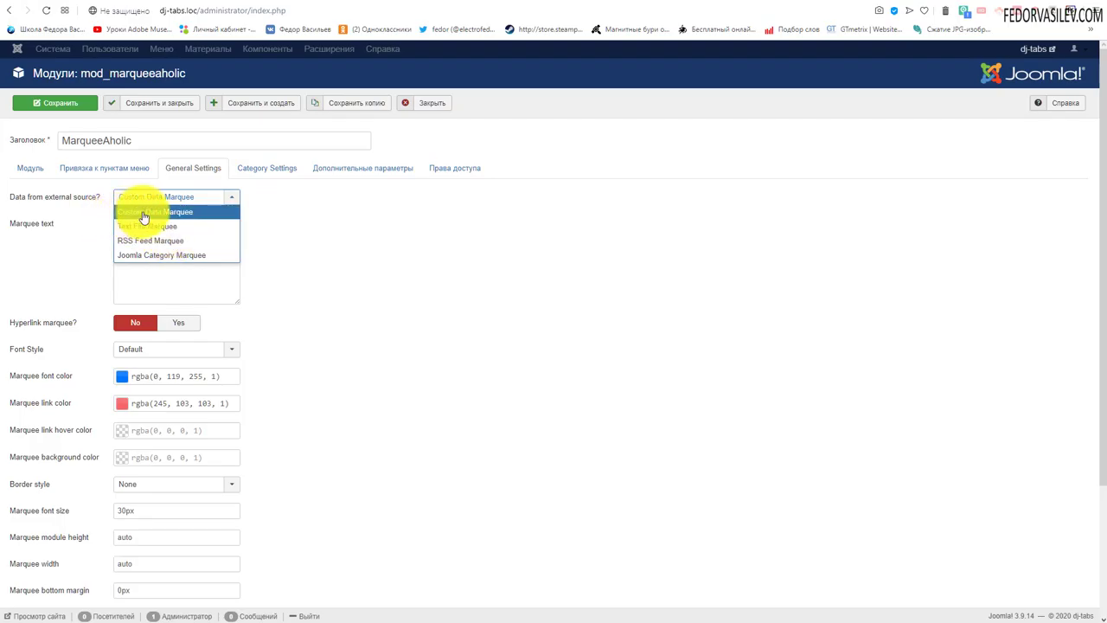
{"action": "left_click", "coordinate": [315, 216]}
{"action": "mouse_move", "coordinate": [235, 301]}
{"action": "left_mouse_down"}
{"action": "mouse_move", "coordinate": [237, 332]}
{"action": "mouse_move", "coordinate": [237, 318]}
{"action": "left_mouse_up"}
{"action": "left_click_drag", "start_coordinate": [221, 261], "coordinate": [118, 218]}
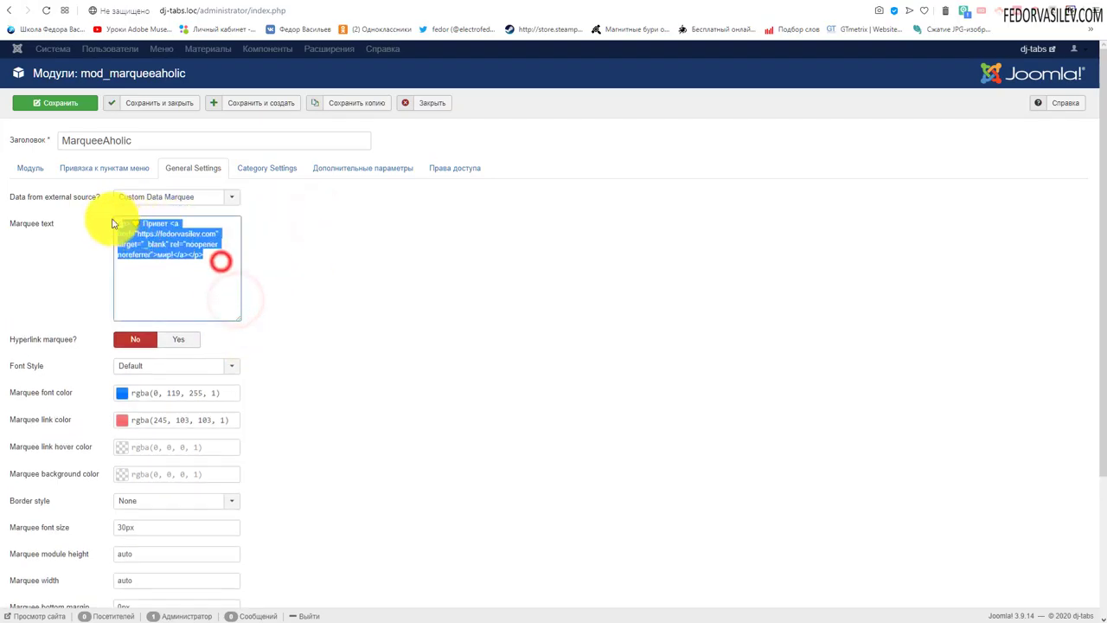
{"action": "left_click", "coordinate": [560, 329]}
Set the module's external data source to Text File Marquee and review the remaining source options.
{"action": "left_click", "coordinate": [164, 199]}
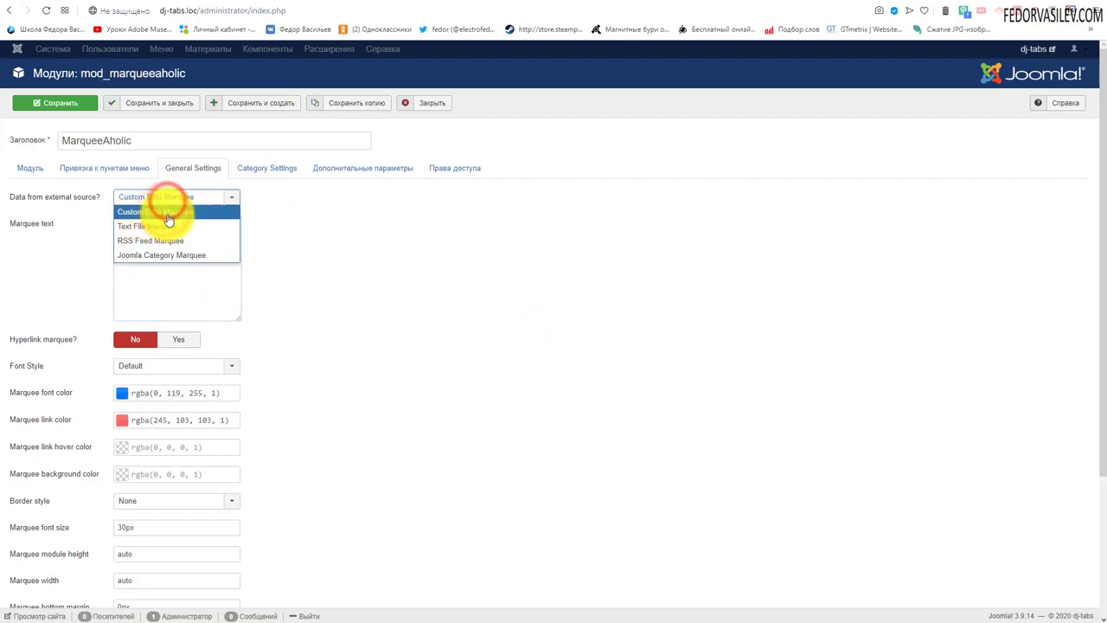
{"action": "left_click", "coordinate": [386, 229]}
{"action": "left_click", "coordinate": [140, 196]}
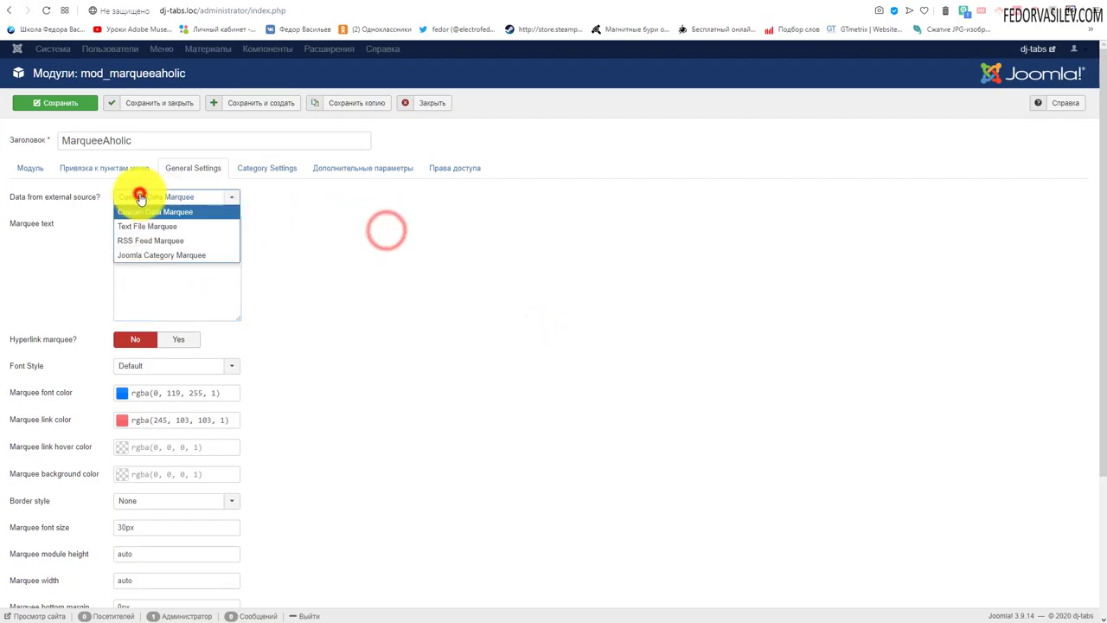
{"action": "left_click", "coordinate": [173, 227]}
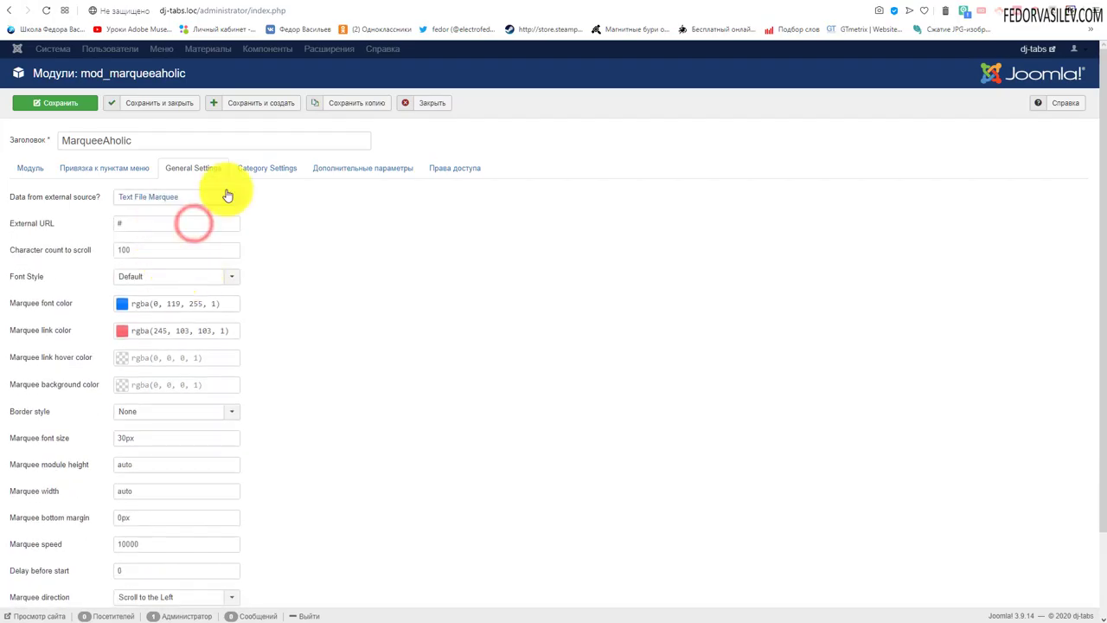
{"action": "left_click", "coordinate": [183, 200]}
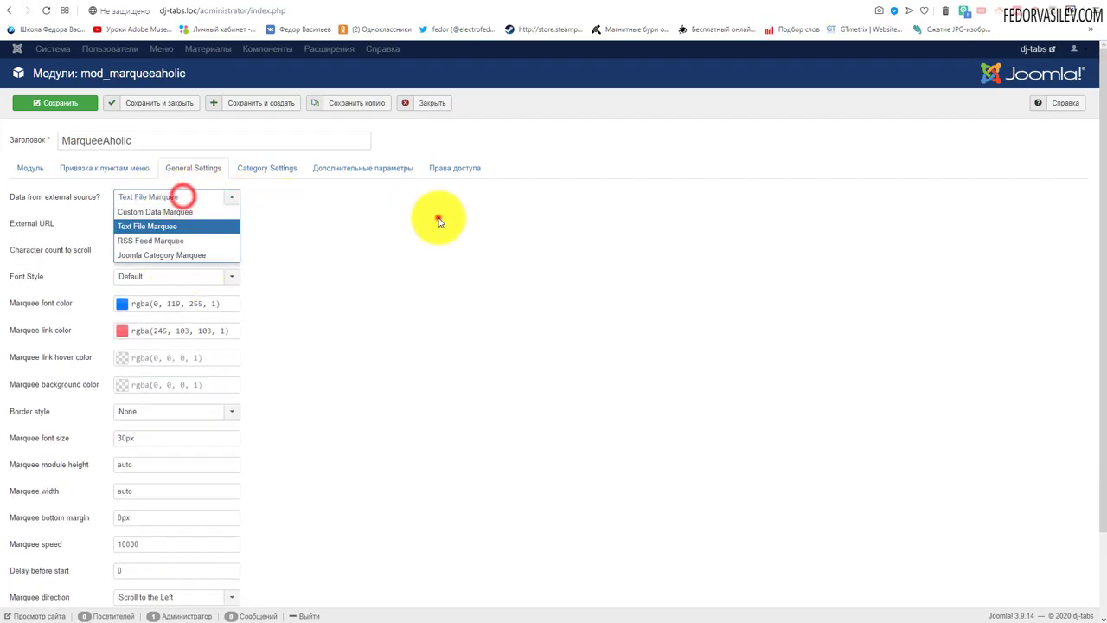
{"action": "left_click", "coordinate": [439, 217]}
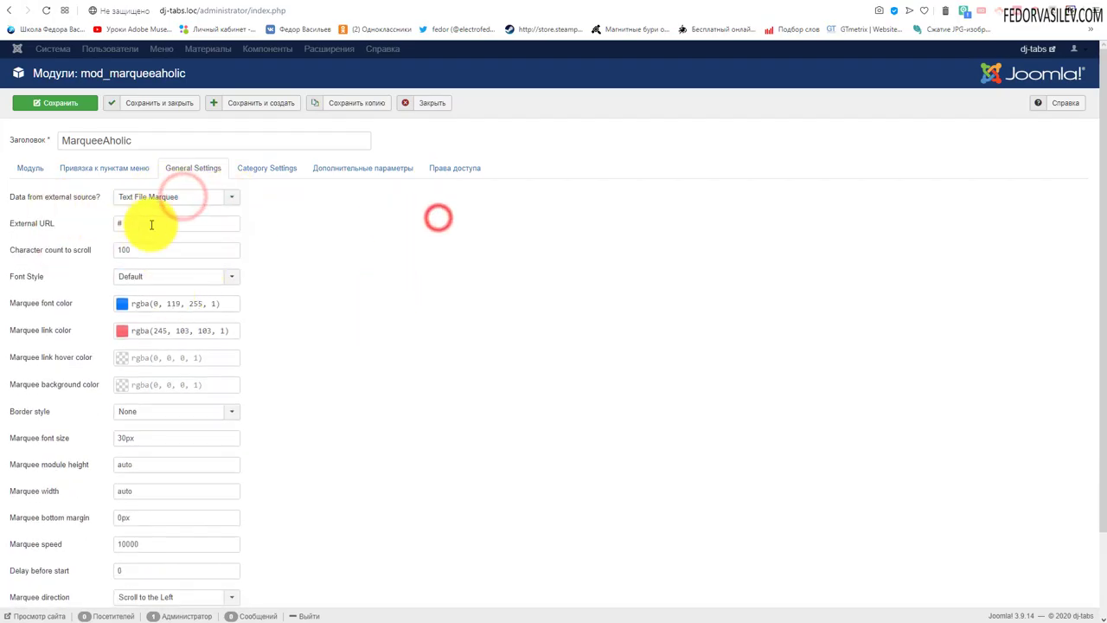
Try the Custom Data Marquee and RSS Feed Marquee data sources and review the other available source types.
{"action": "left_click", "coordinate": [227, 197]}
{"action": "left_click", "coordinate": [186, 212]}
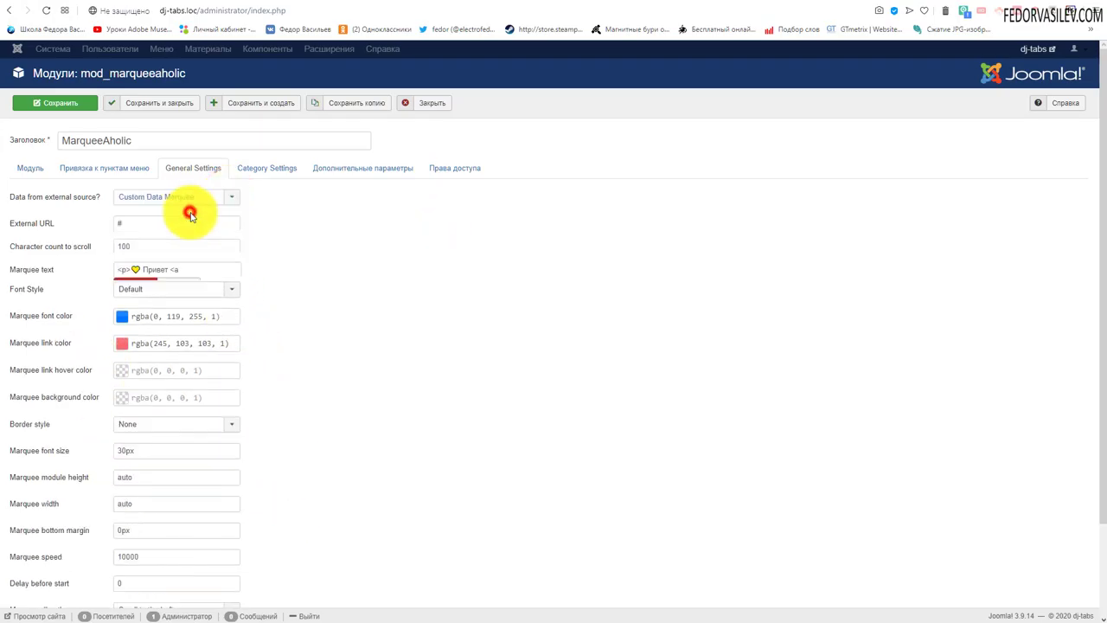
{"action": "left_click", "coordinate": [154, 197]}
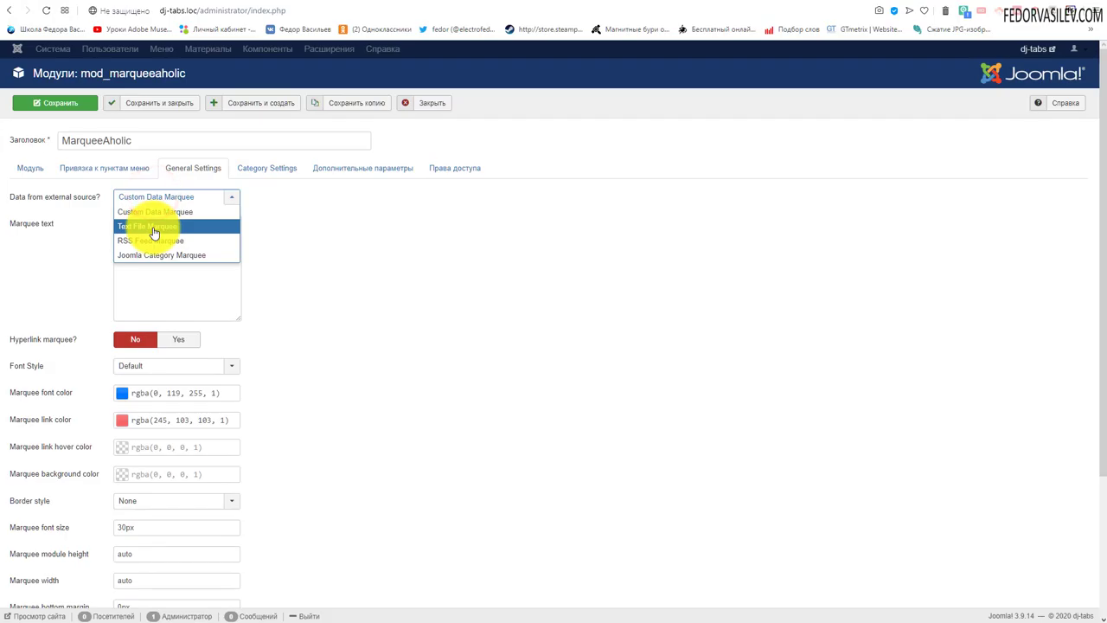
{"action": "left_click", "coordinate": [164, 240]}
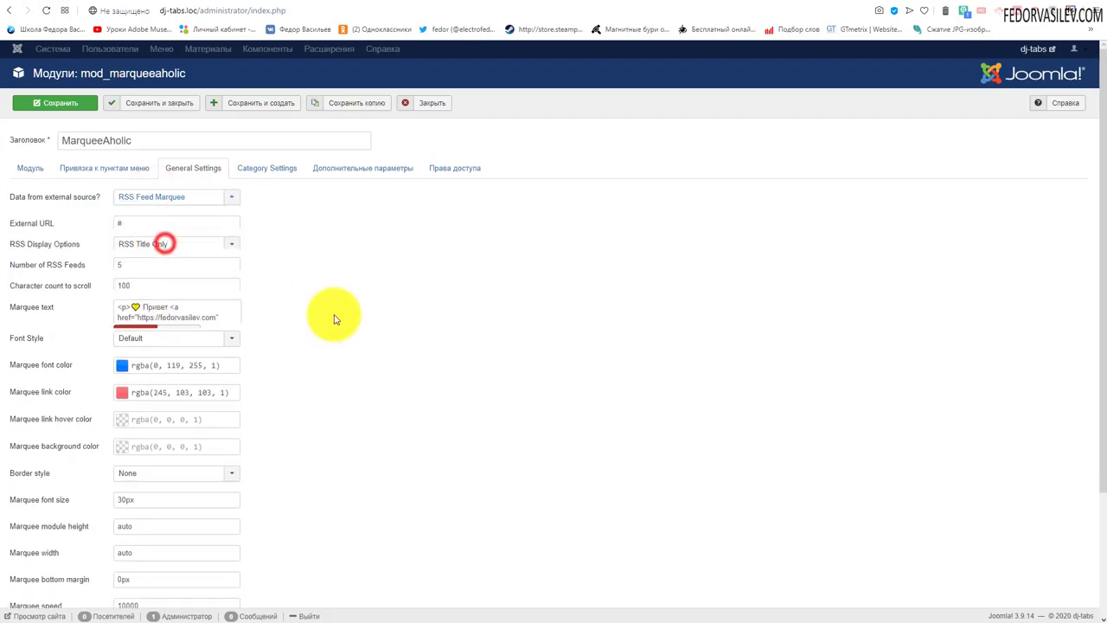
{"action": "left_click", "coordinate": [188, 200]}
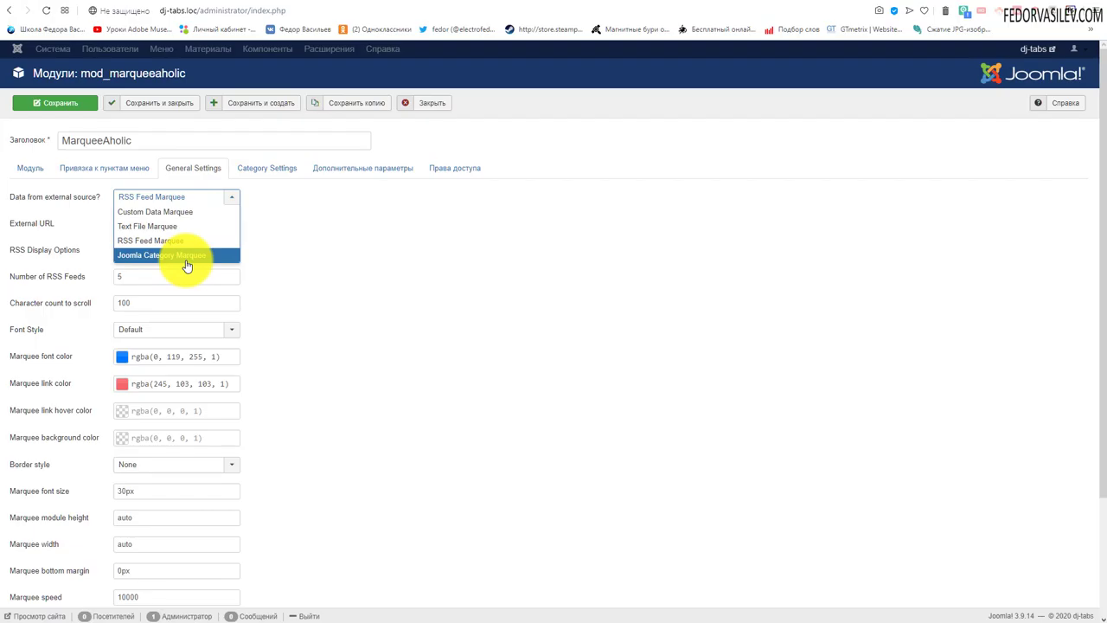
{"action": "left_click", "coordinate": [381, 262]}
Check the Category Settings and set the module's external data source to Joomla Category Marquee.
{"action": "left_click", "coordinate": [266, 167]}
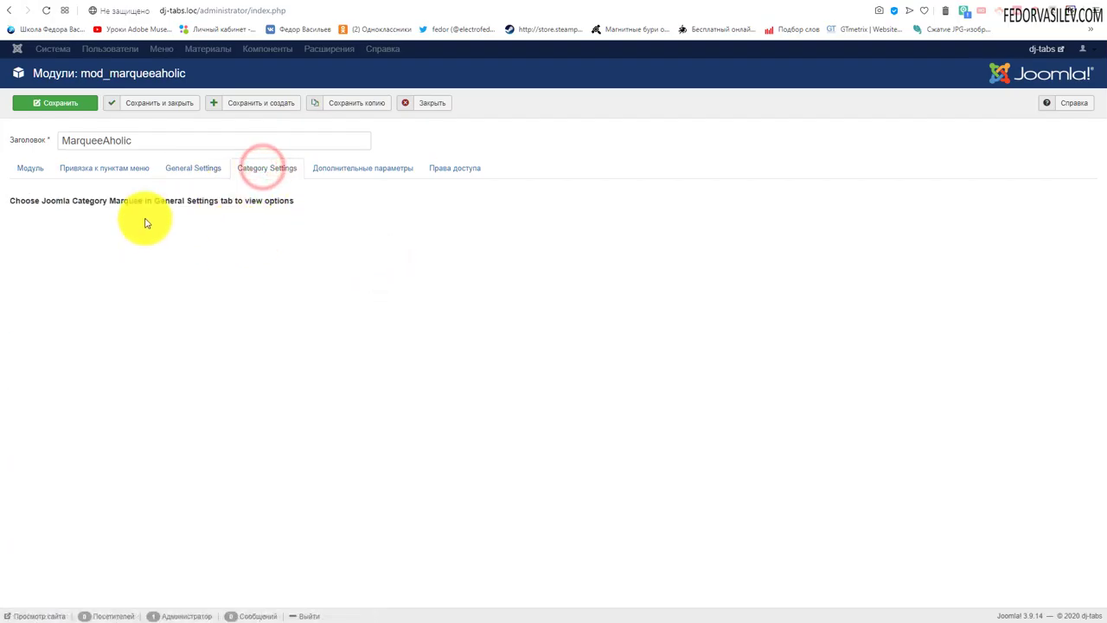
{"action": "left_click", "coordinate": [201, 169]}
{"action": "left_click", "coordinate": [172, 197]}
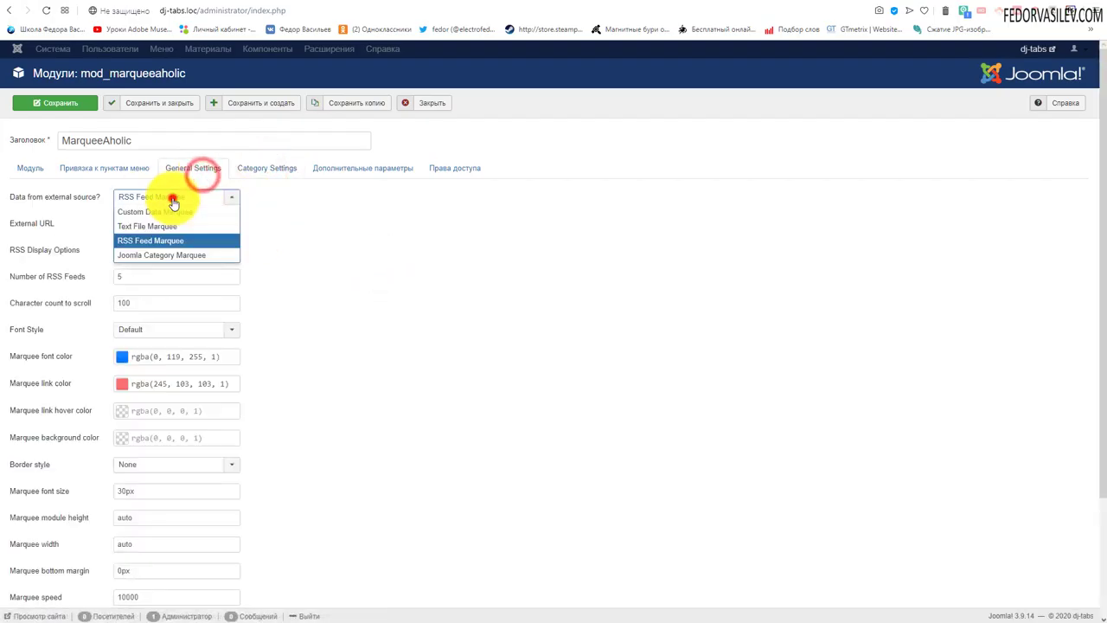
{"action": "left_click", "coordinate": [147, 256]}
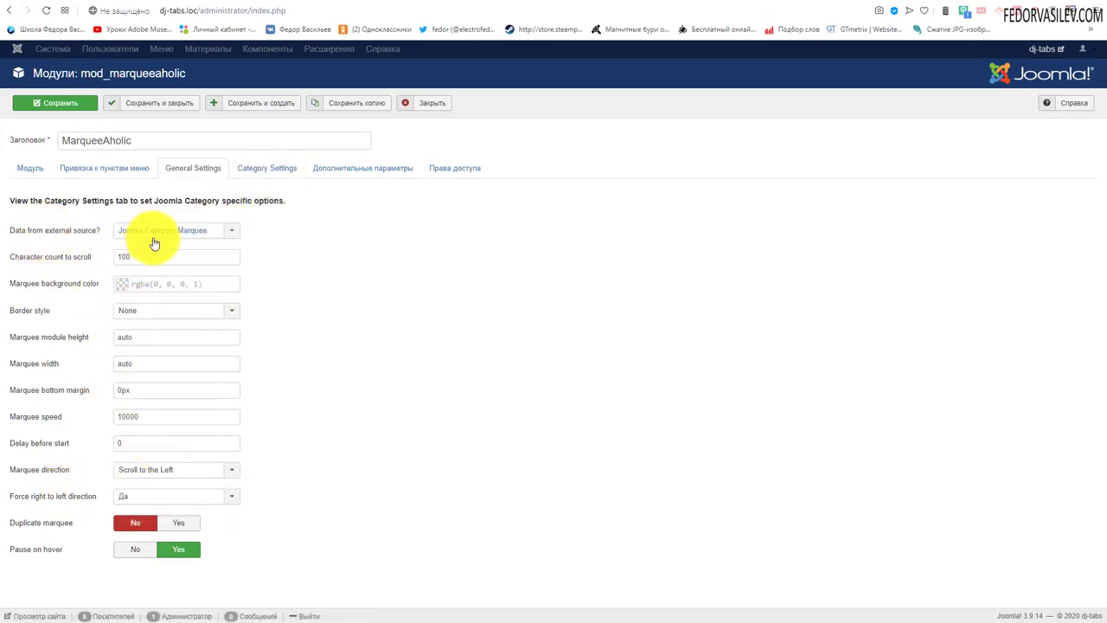
Choose Uncategorised as the article category in the Category Settings and check the tag choices.
{"action": "left_click", "coordinate": [246, 167]}
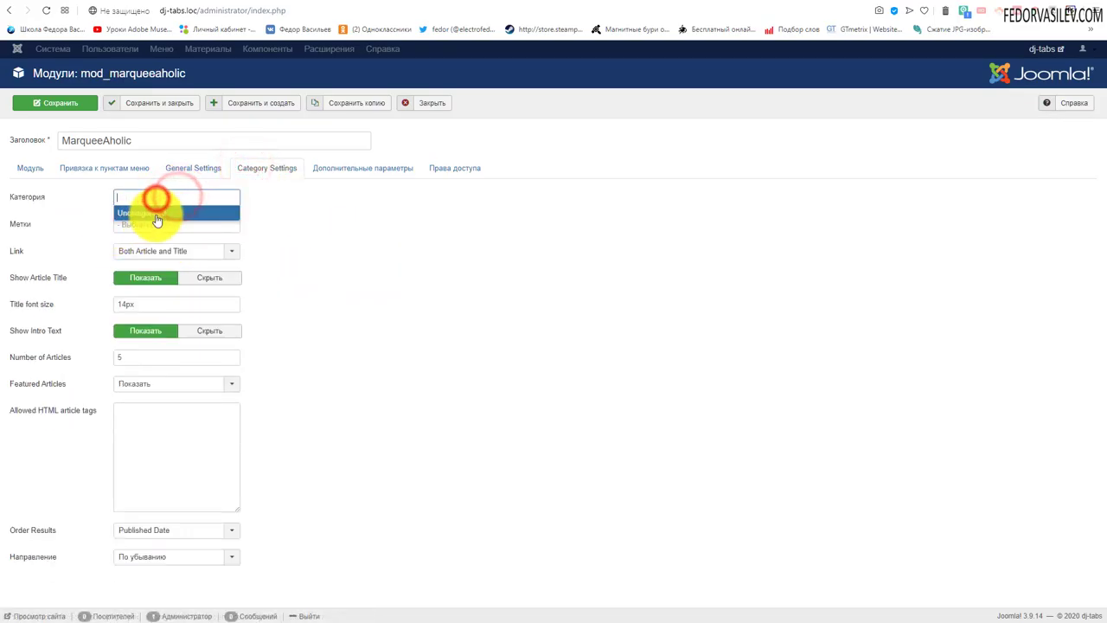
{"action": "left_click", "coordinate": [152, 213]}
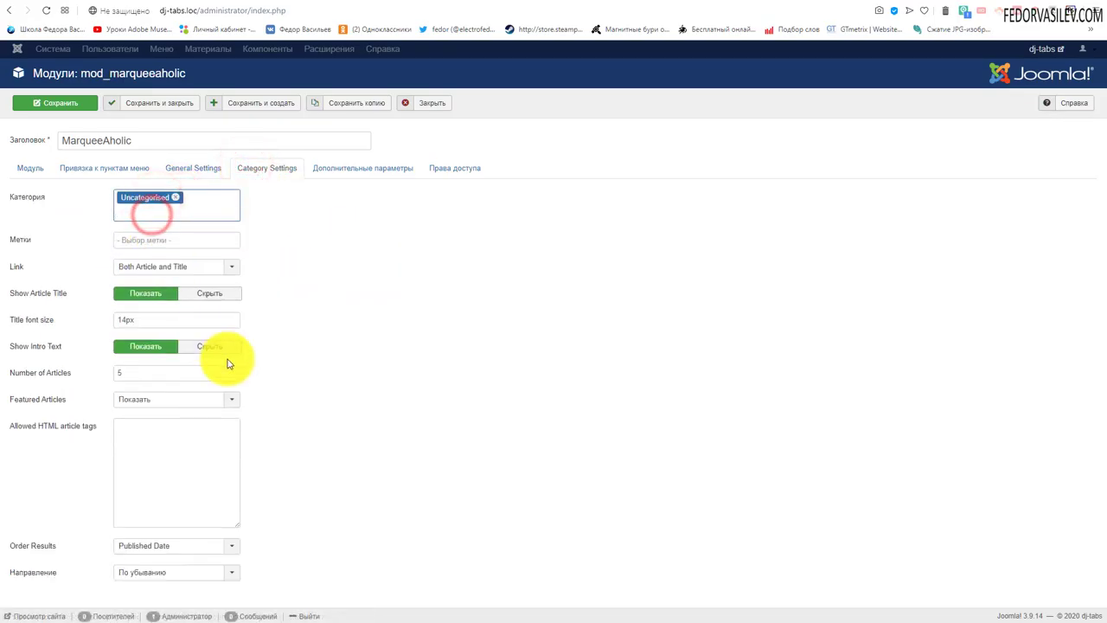
{"action": "left_click", "coordinate": [153, 237]}
{"action": "left_click", "coordinate": [452, 275]}
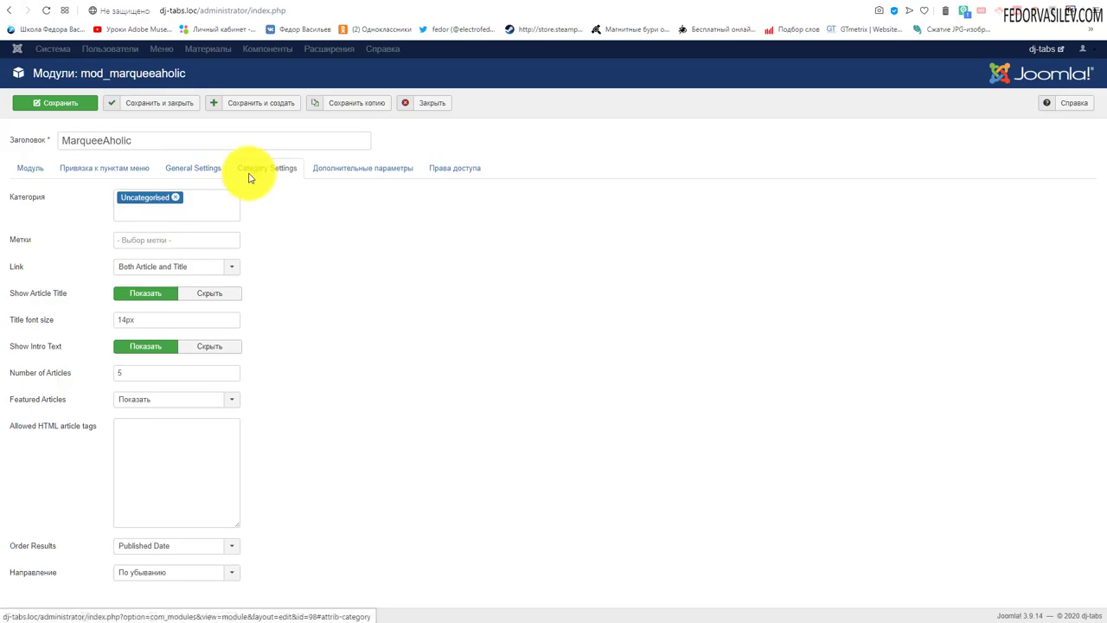
Set the external data source back to Custom Data Marquee in the General Settings and review the source list.
{"action": "left_click", "coordinate": [209, 175]}
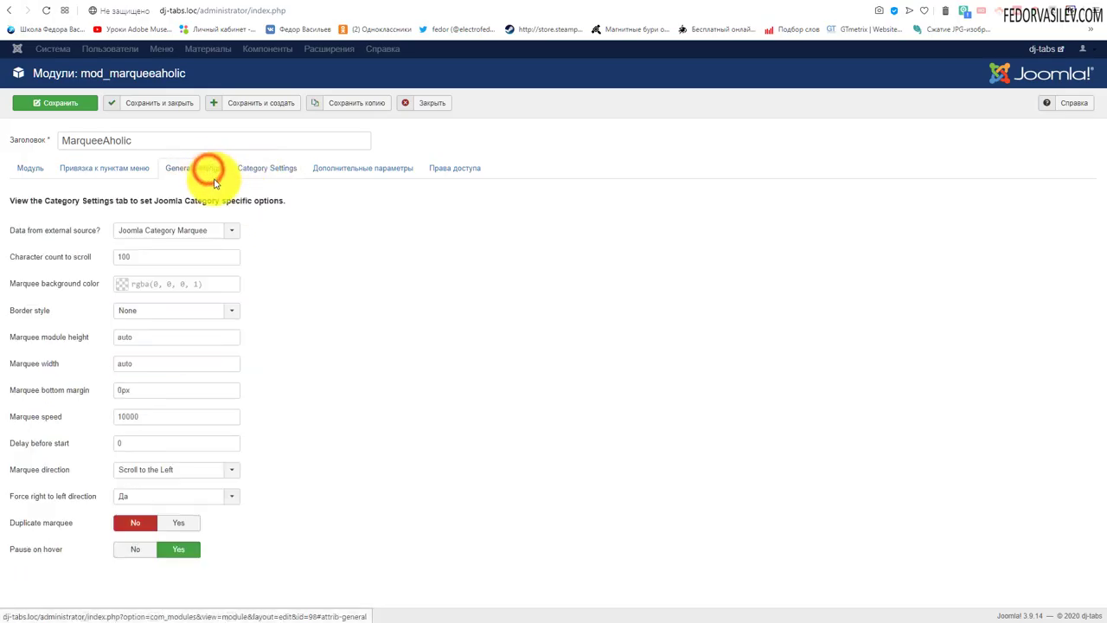
{"action": "left_click", "coordinate": [228, 230]}
{"action": "left_click", "coordinate": [213, 245]}
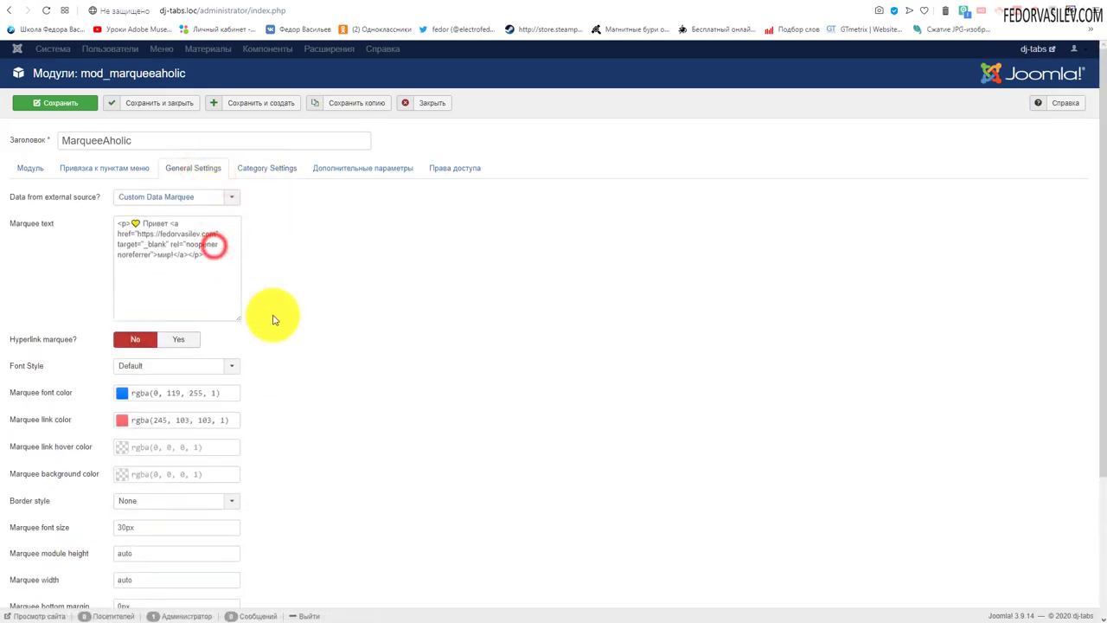
{"action": "left_click", "coordinate": [141, 196]}
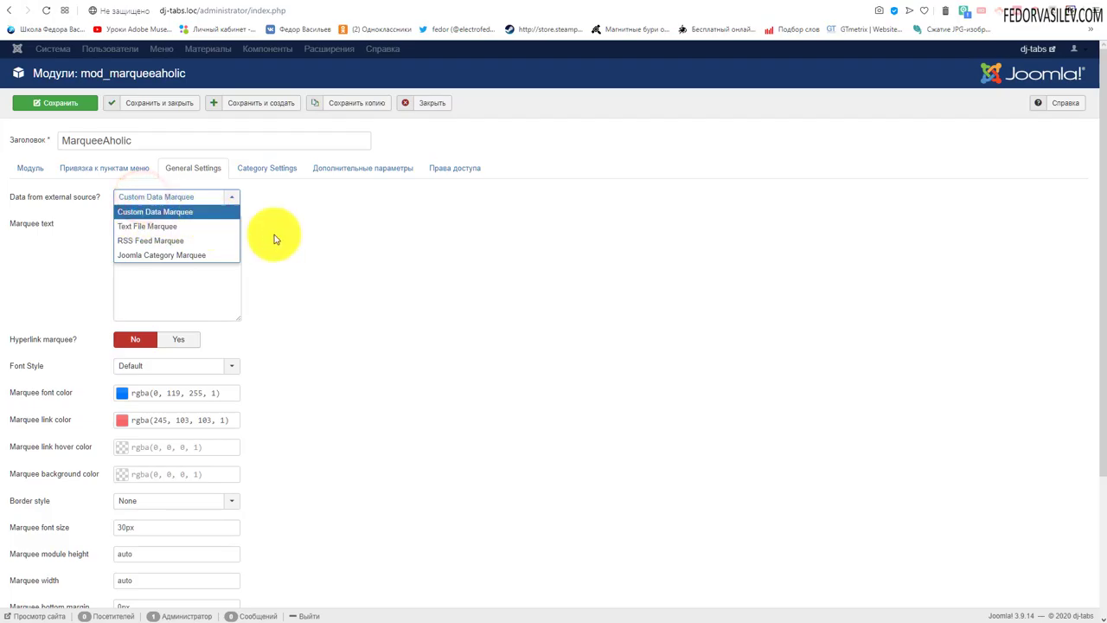
{"action": "left_click", "coordinate": [381, 244]}
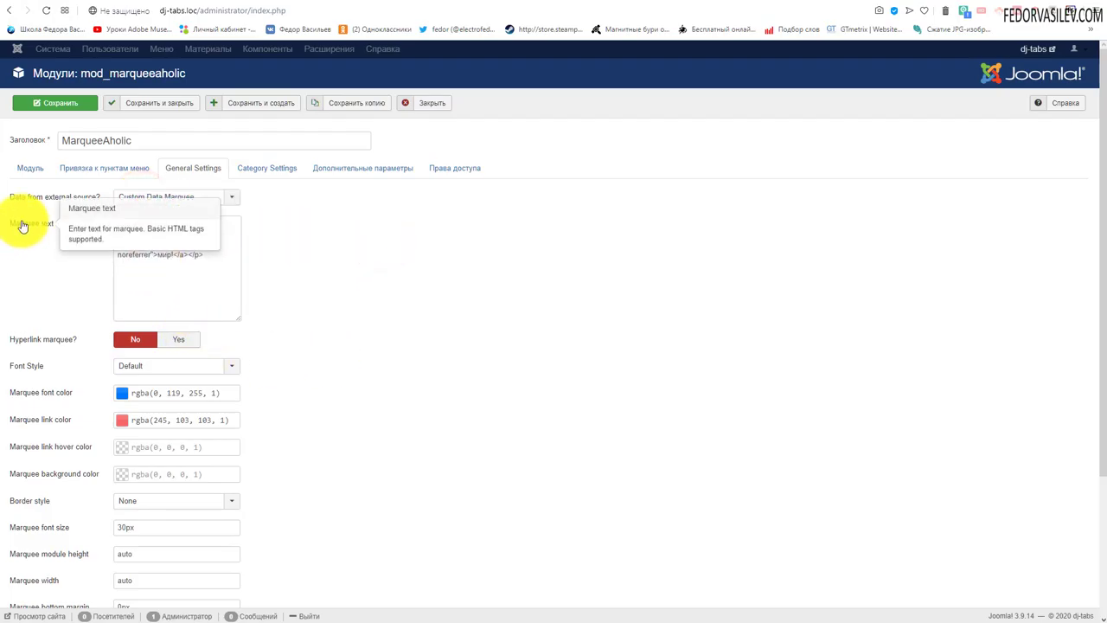
Examine the HTML code in the Marquee text field by highlighting all of it.
{"action": "triple_click", "coordinate": [218, 252]}
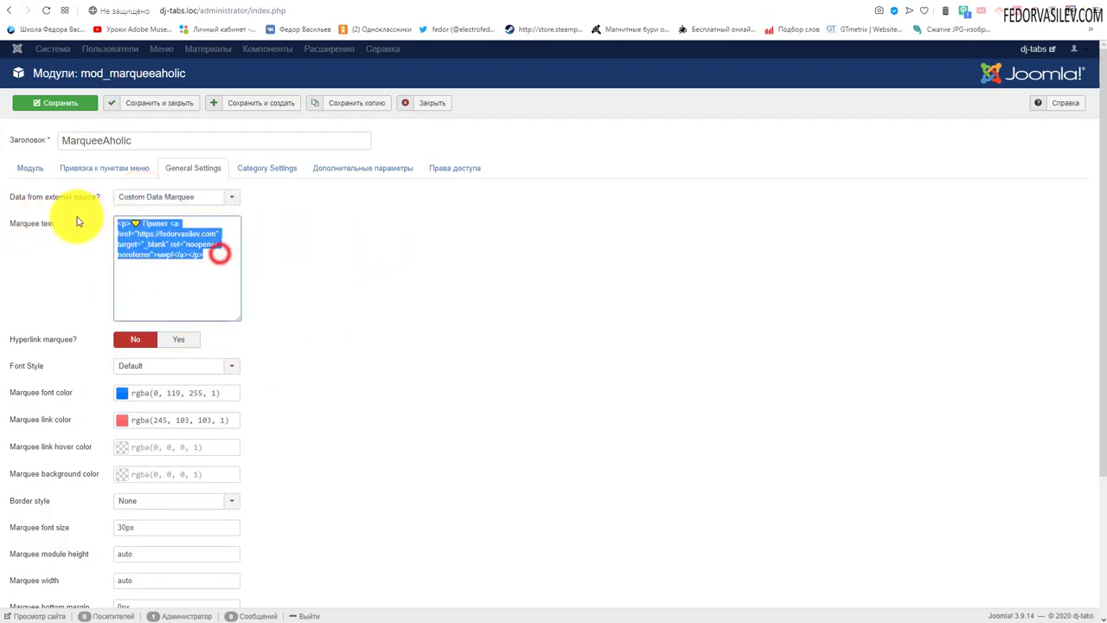
{"action": "left_click", "coordinate": [207, 282]}
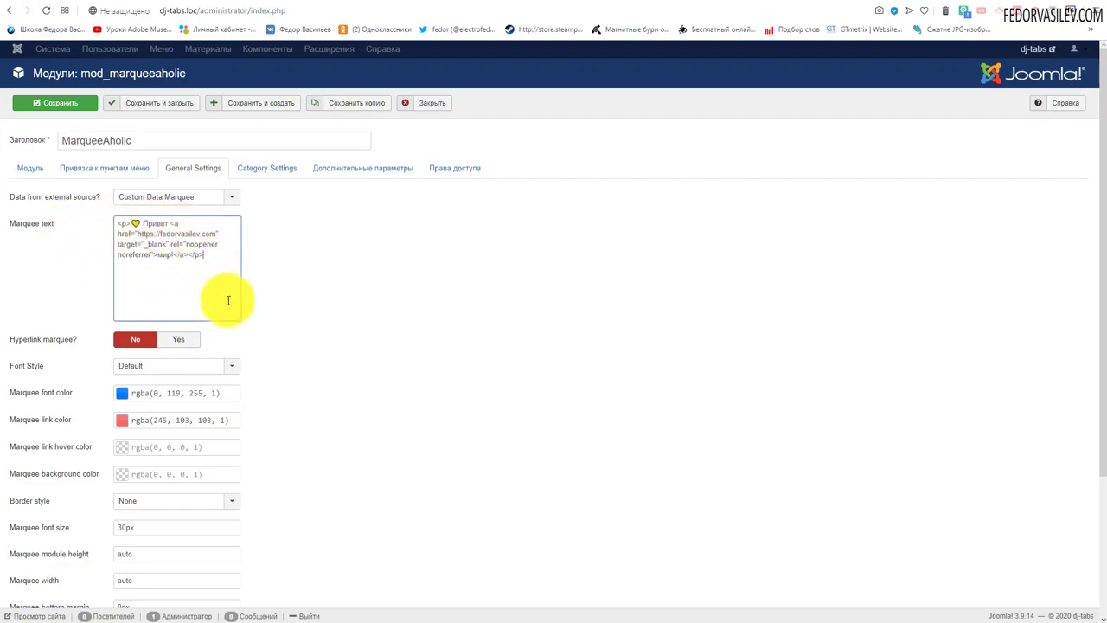
{"action": "left_click_drag", "start_coordinate": [213, 257], "coordinate": [119, 217]}
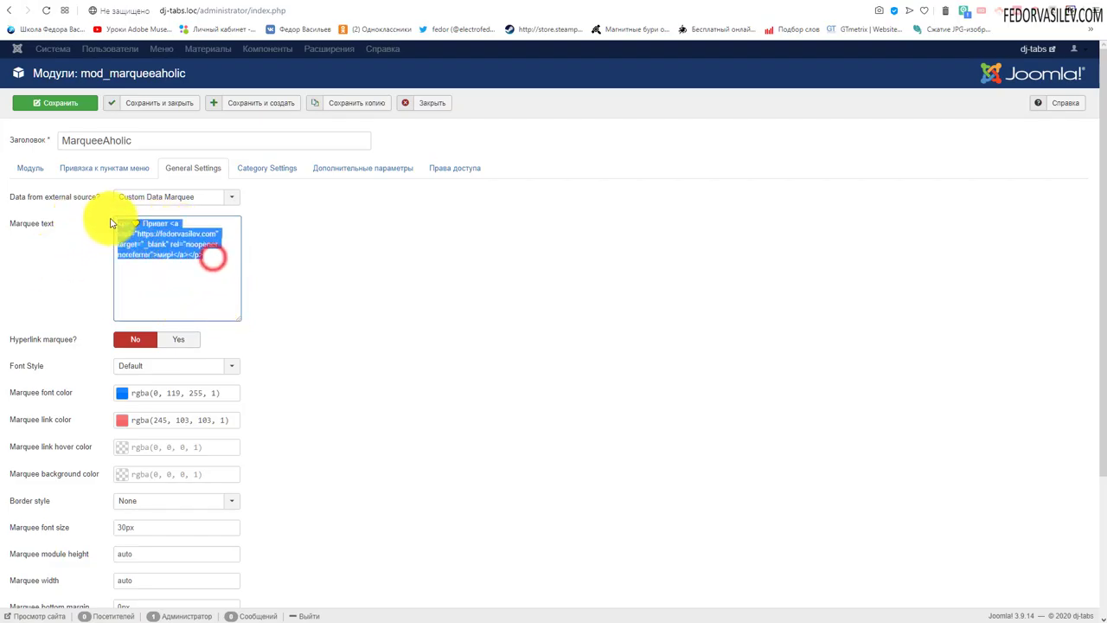
{"action": "left_click", "coordinate": [381, 294]}
View the scrolling marquee on the site's home page and compare it with the text in the module settings.
{"action": "key", "text": "ctrl+Tab"}
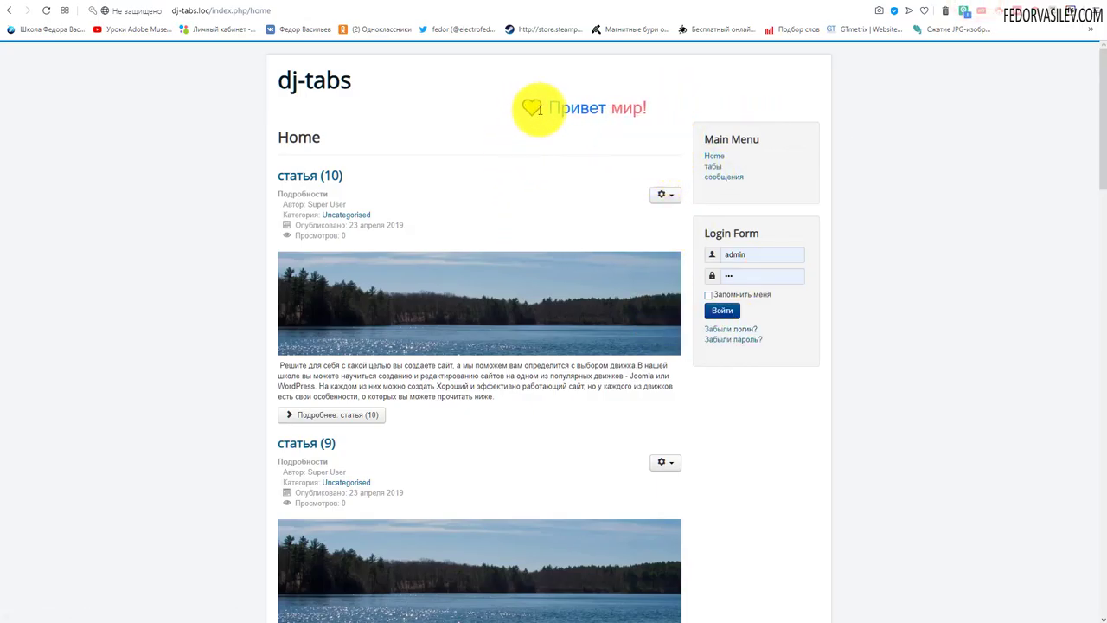
{"action": "left_click", "coordinate": [514, 171]}
{"action": "left_click", "coordinate": [941, 3]}
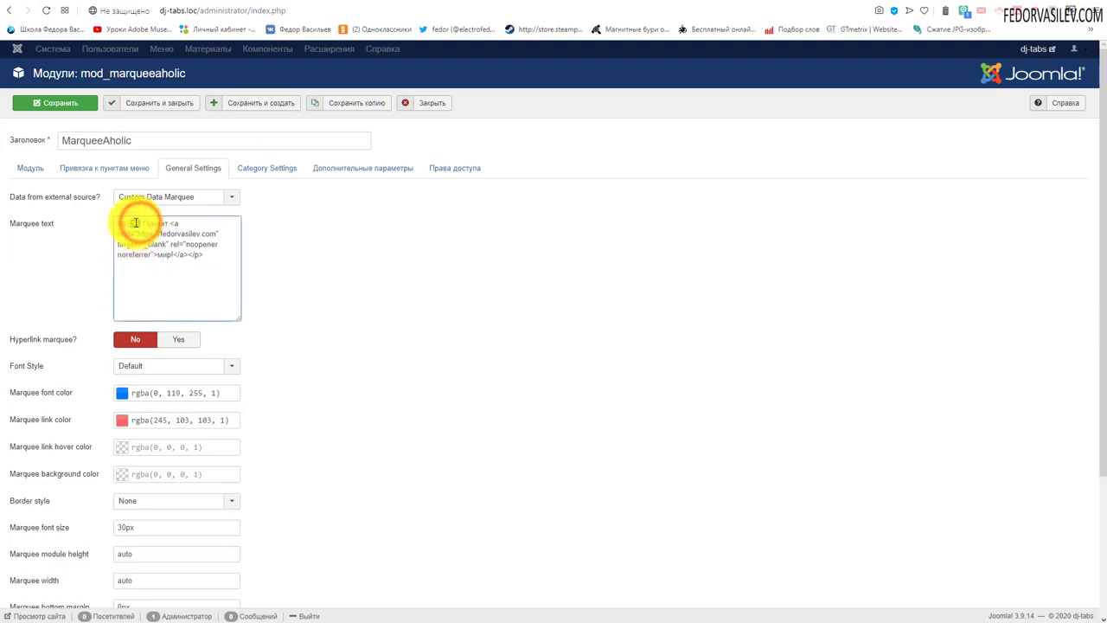
{"action": "left_click", "coordinate": [338, 261]}
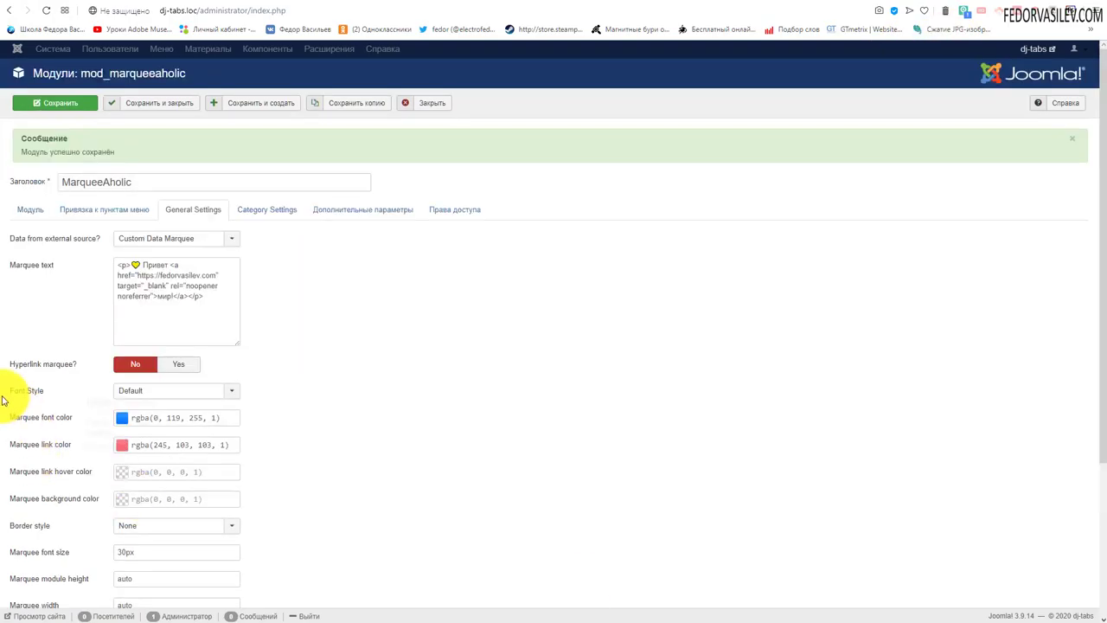
Try the Hyperlink marquee option with Yes and set it back to No.
{"action": "left_click", "coordinate": [177, 365]}
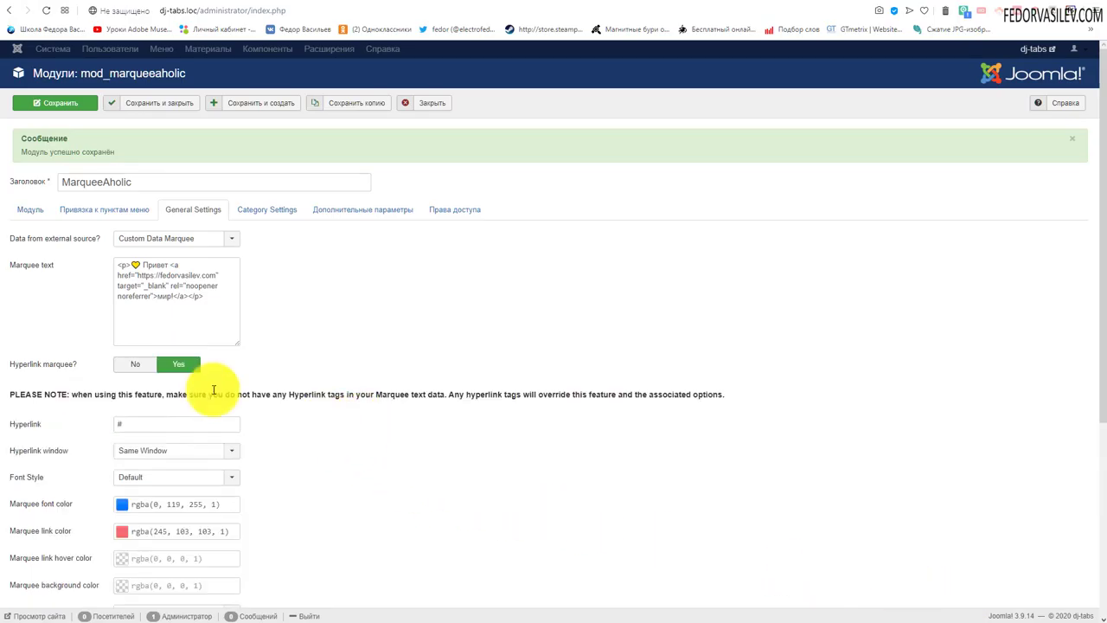
{"action": "left_click", "coordinate": [128, 365]}
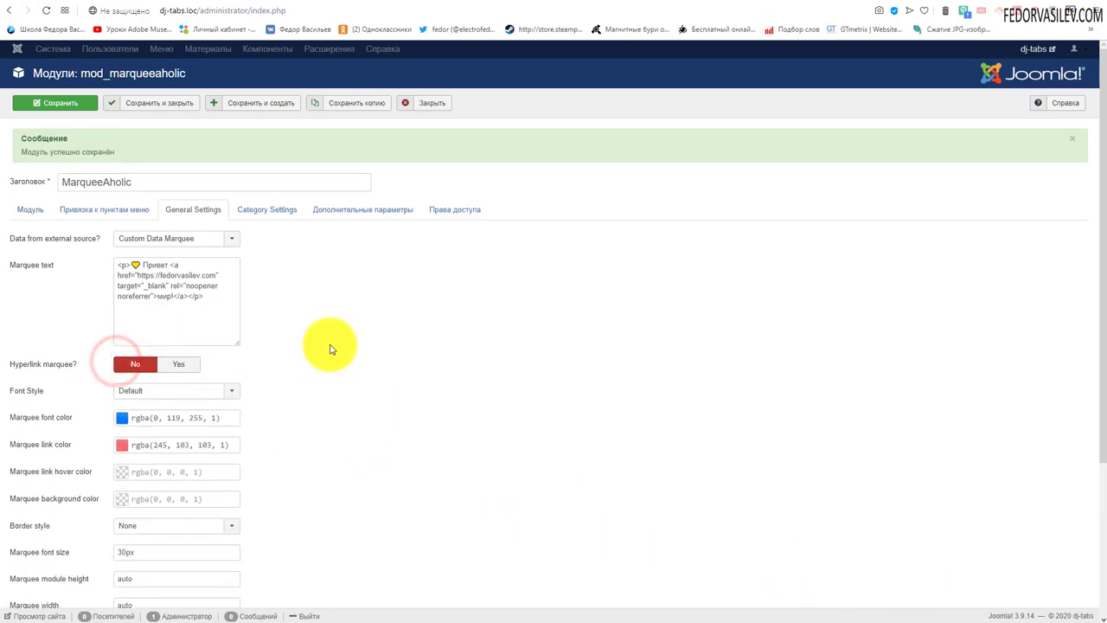
{"action": "scroll", "coordinate": [329, 363], "scroll_direction": "down", "scroll_amount": 2}
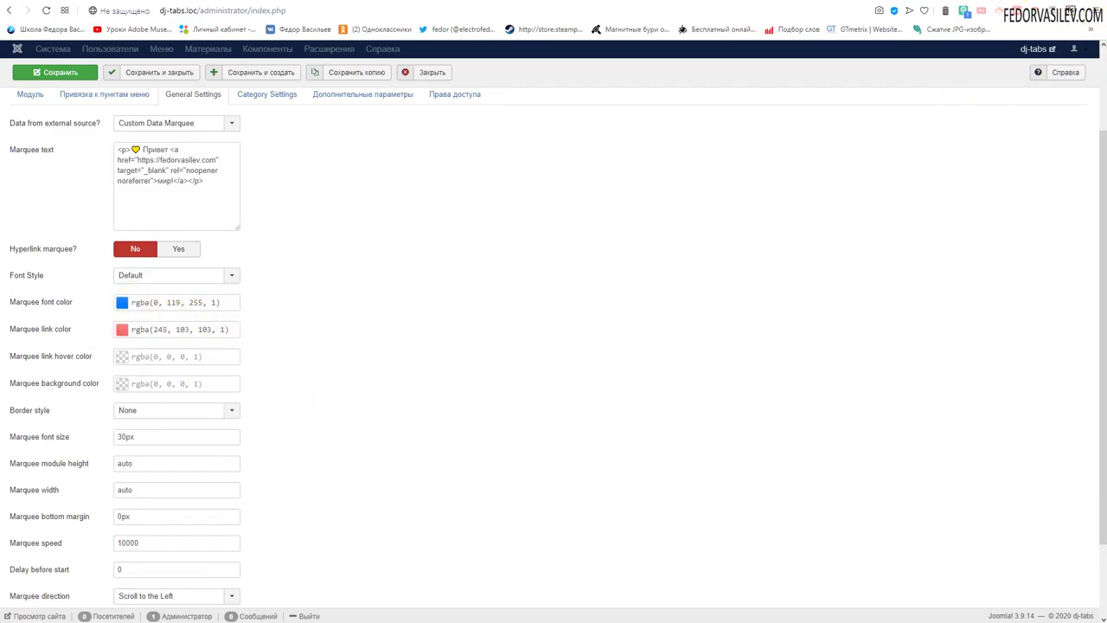
Reload the site's home page, watch the marquee scroll with its link, and return to the module settings.
{"action": "left_click", "coordinate": [984, 3]}
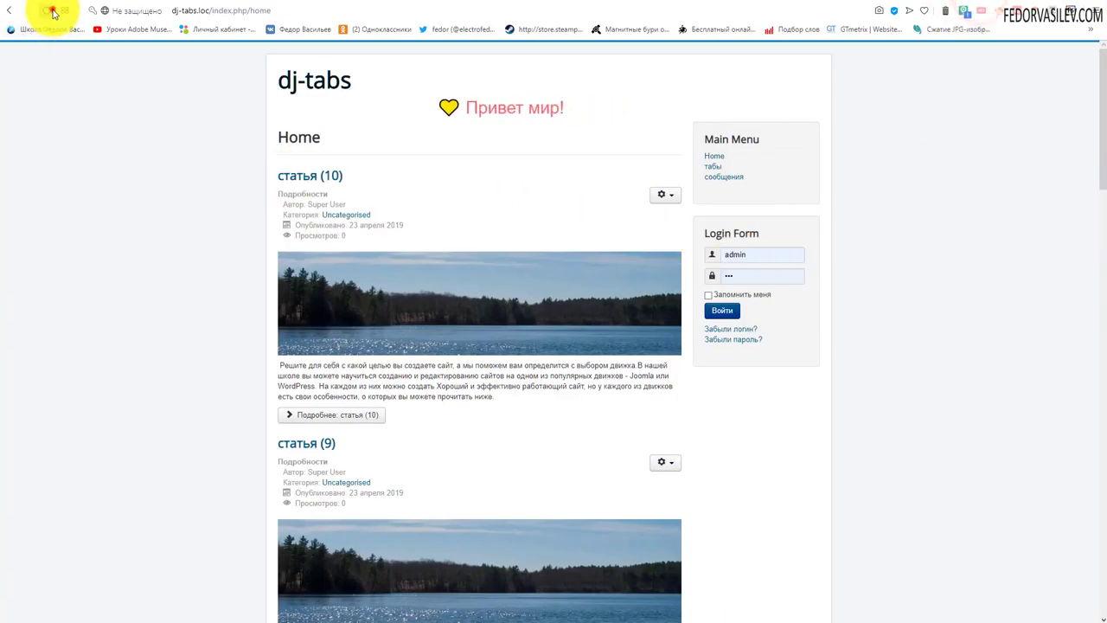
{"action": "left_click", "coordinate": [48, 10]}
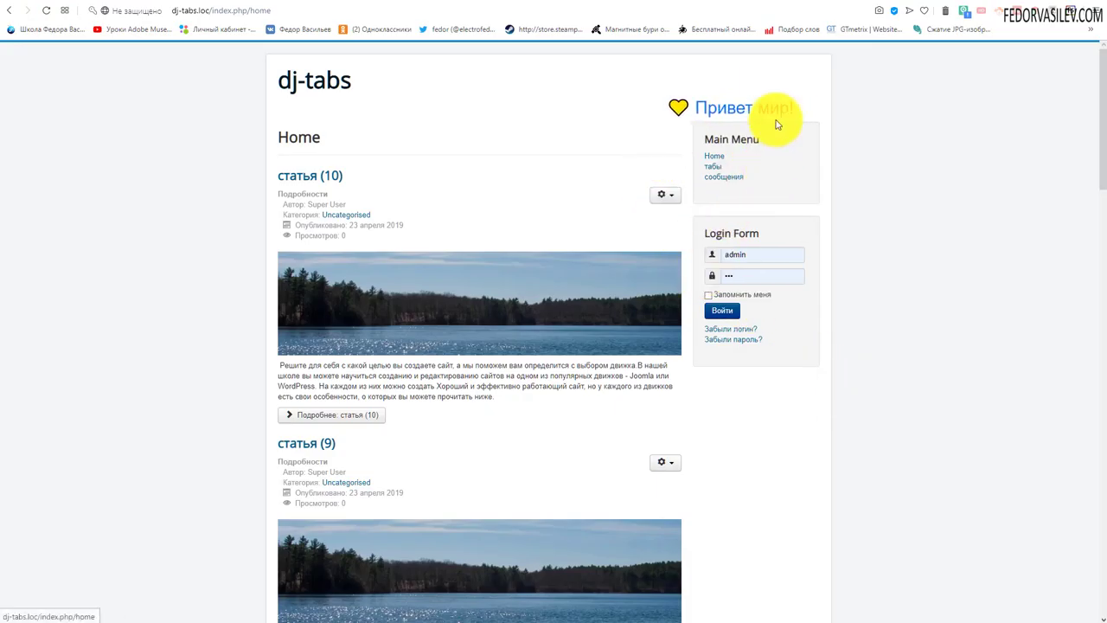
{"action": "left_click", "coordinate": [914, 9]}
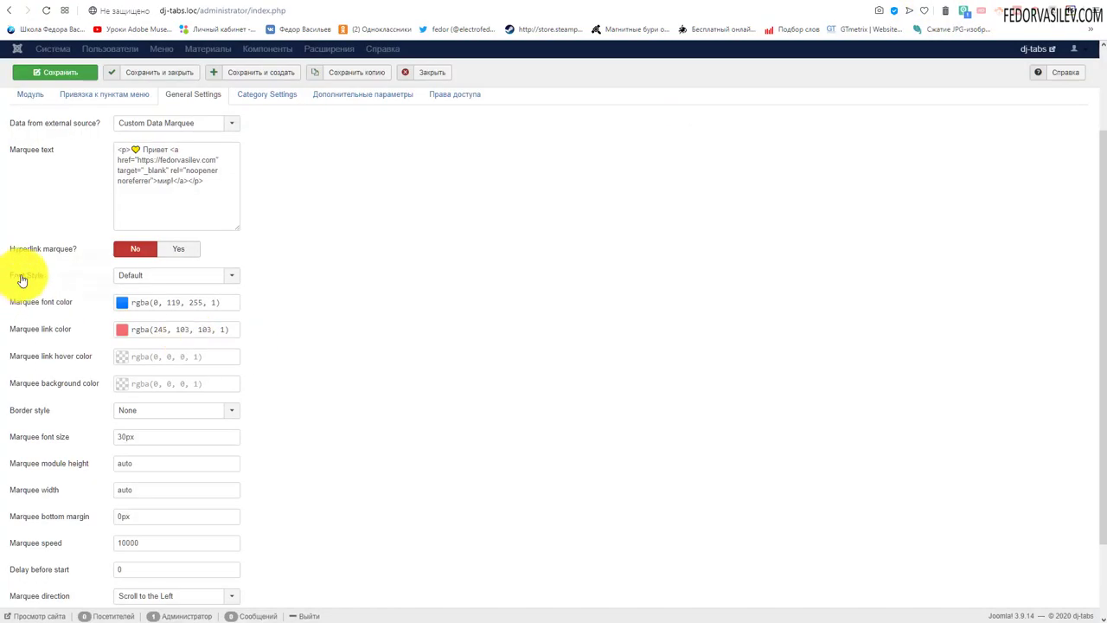
Review the fonts offered for the marquee's Font Style without choosing another one.
{"action": "left_click", "coordinate": [176, 278]}
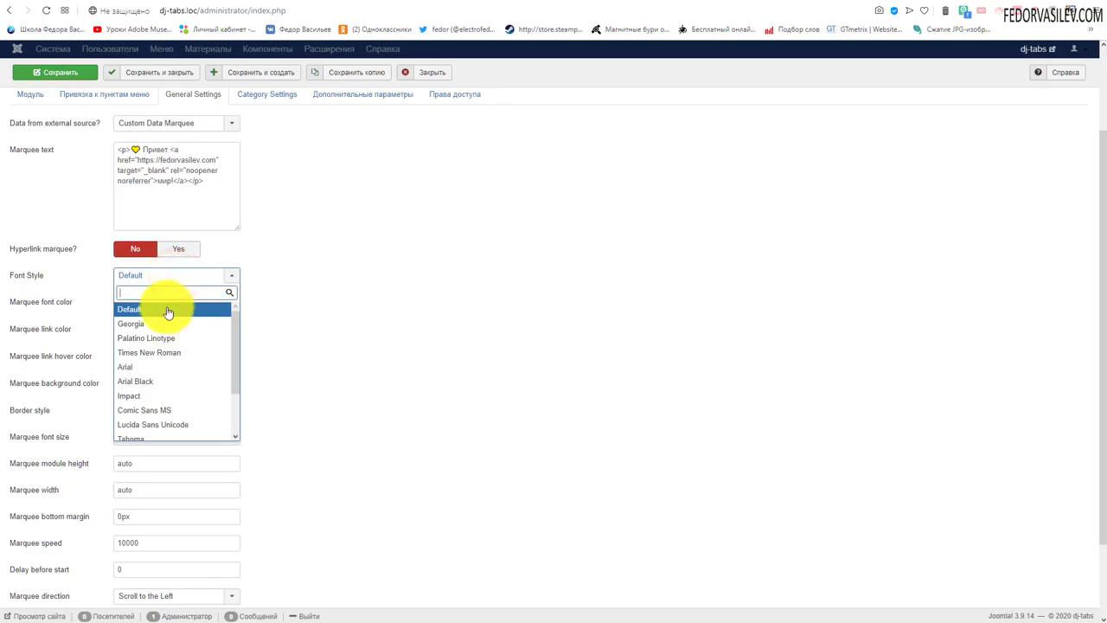
{"action": "scroll", "coordinate": [168, 347], "scroll_direction": "down", "scroll_amount": 2}
{"action": "scroll", "coordinate": [154, 394], "scroll_direction": "up", "scroll_amount": 2}
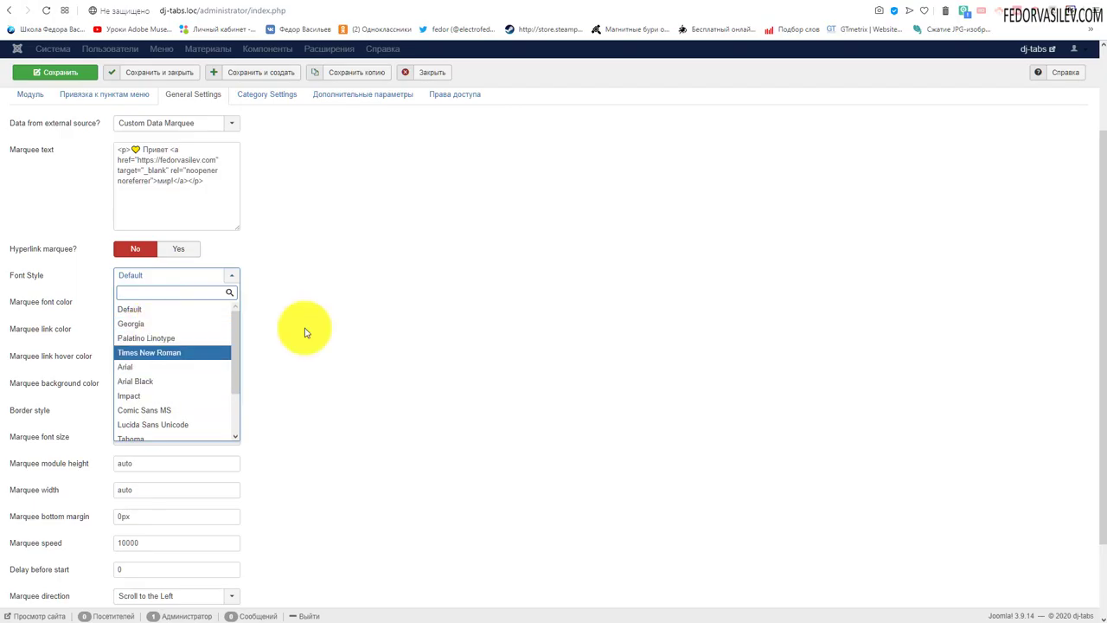
{"action": "left_click", "coordinate": [431, 313]}
Highlight the HTML in the Marquee text field again to examine it, and clear the selection.
{"action": "scroll", "coordinate": [346, 338], "scroll_direction": "up", "scroll_amount": 2}
{"action": "triple_click", "coordinate": [215, 304]}
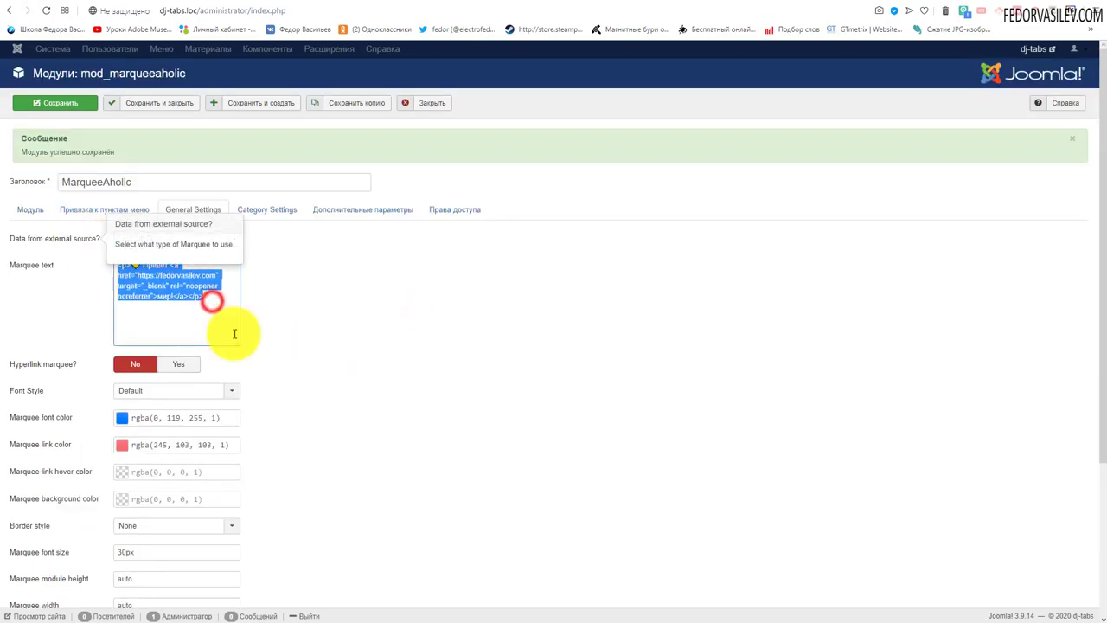
{"action": "left_click", "coordinate": [514, 343]}
Inspect the color pickers for the marquee font color, link color and link hover color without changing them.
{"action": "scroll", "coordinate": [515, 346], "scroll_direction": "down", "scroll_amount": 1}
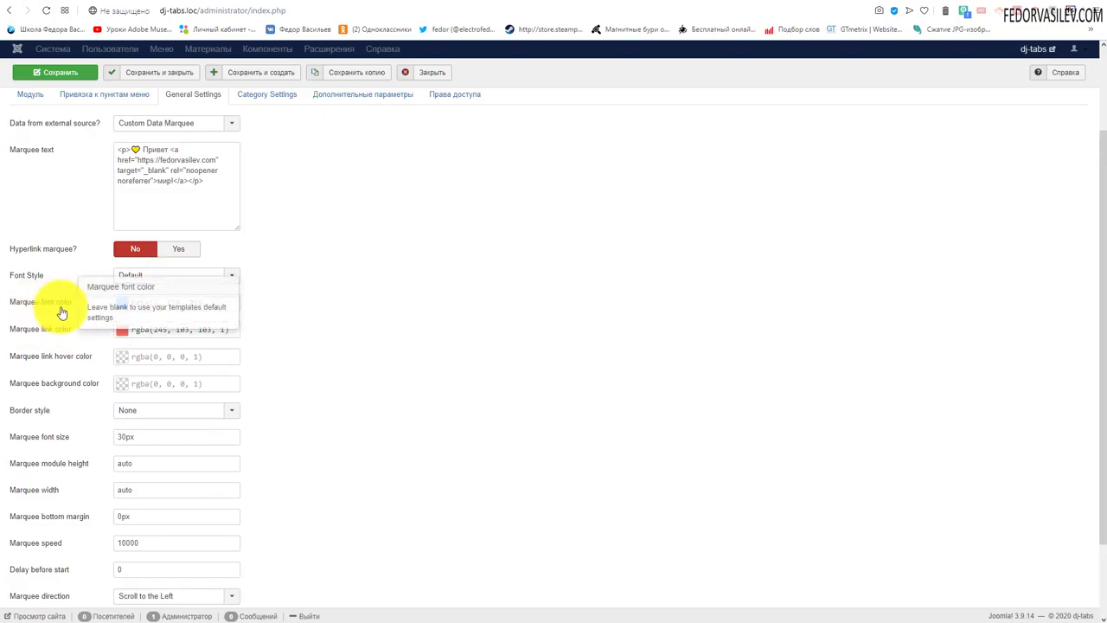
{"action": "left_click", "coordinate": [121, 303]}
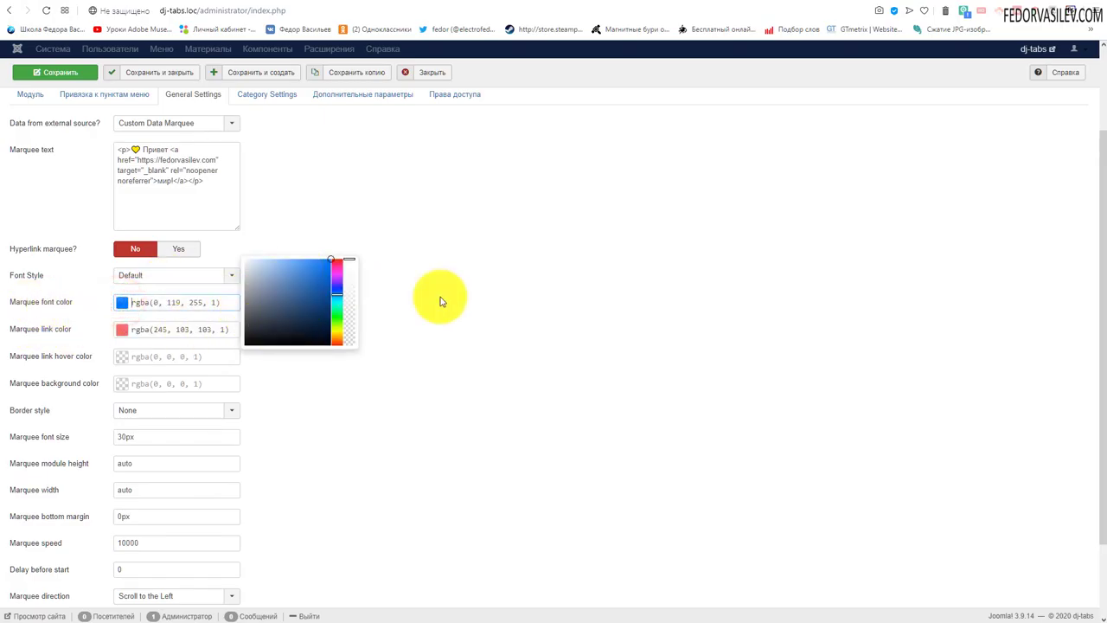
{"action": "left_click", "coordinate": [586, 320]}
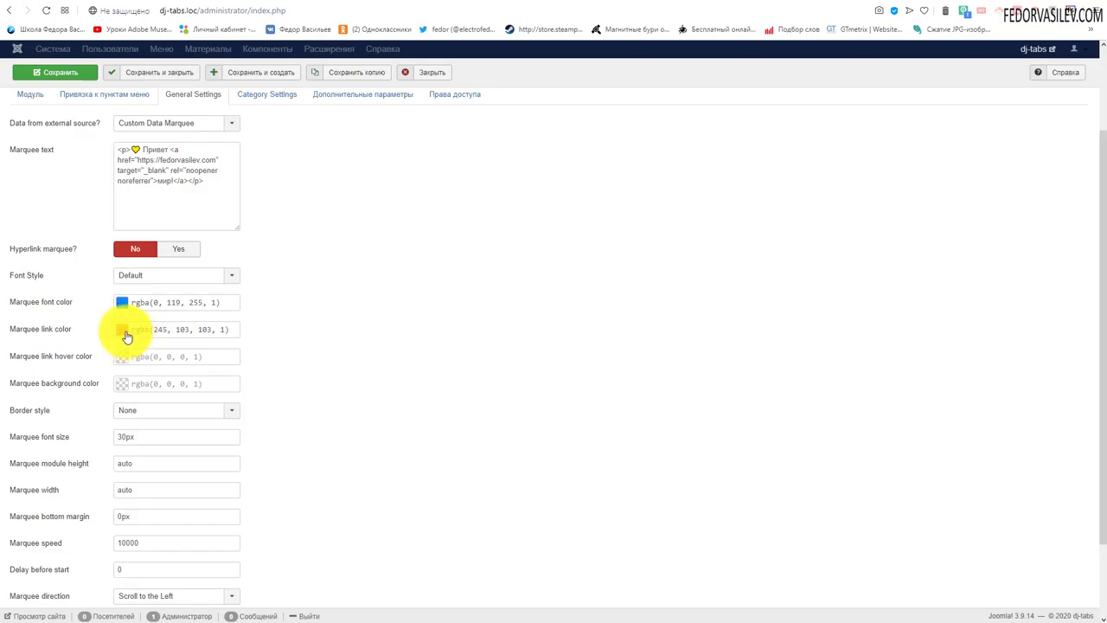
{"action": "left_click", "coordinate": [127, 336]}
{"action": "left_click", "coordinate": [515, 332]}
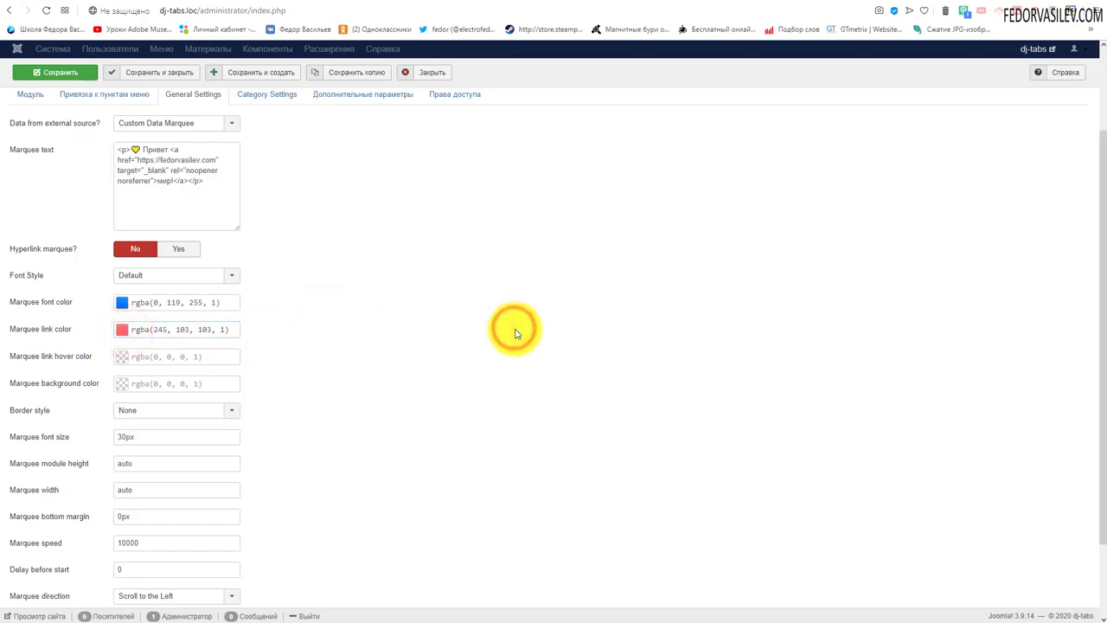
{"action": "left_click", "coordinate": [124, 357]}
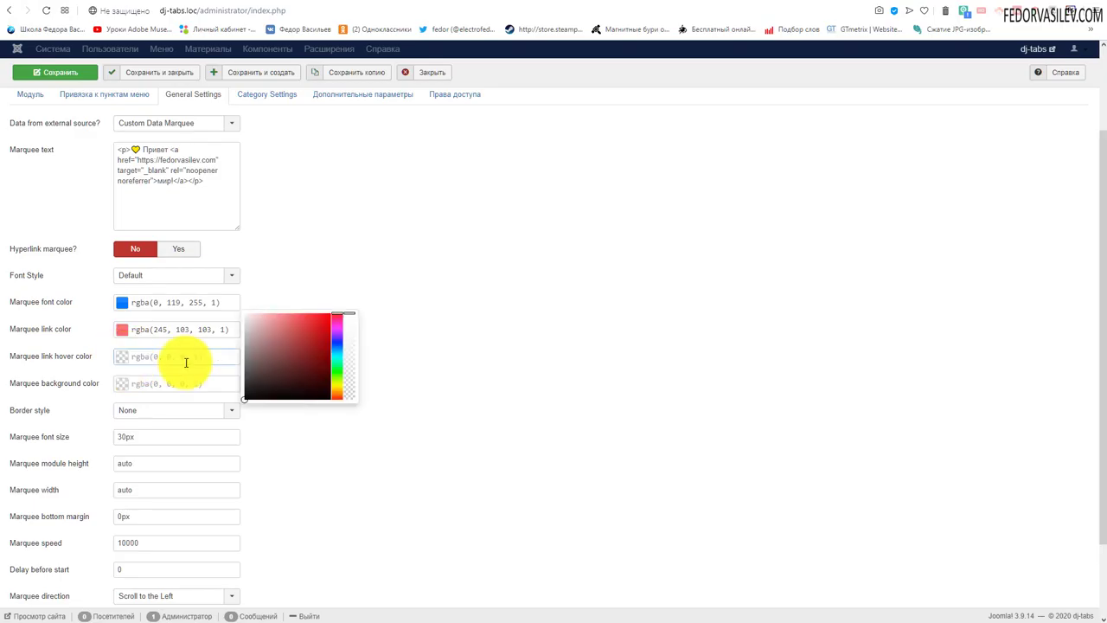
{"action": "left_click", "coordinate": [696, 377]}
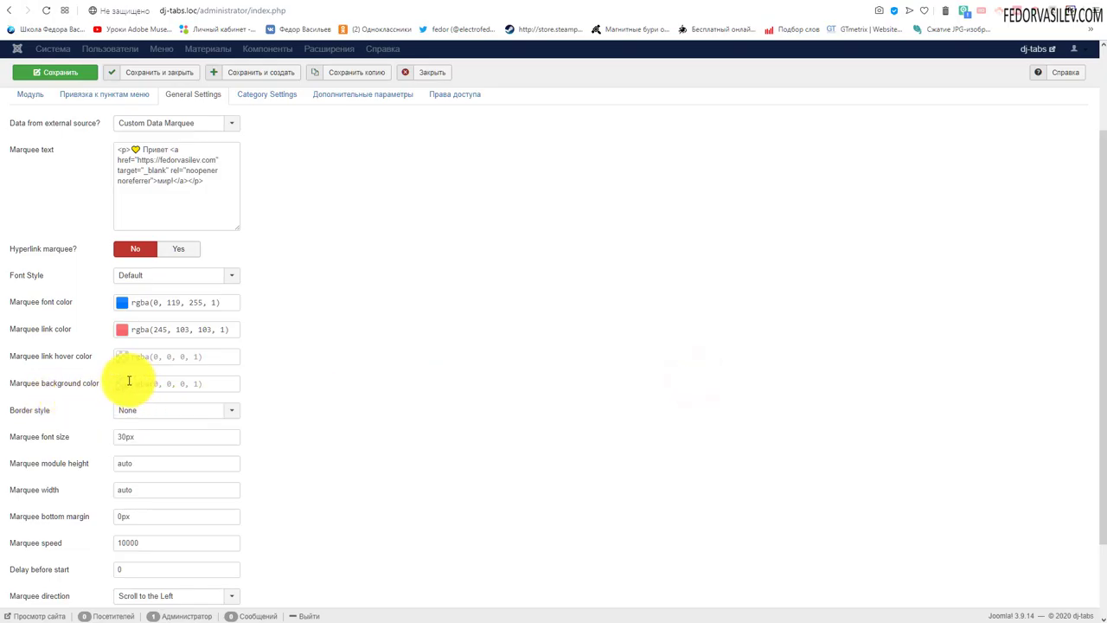
Set the marquee background color to green, rgba(0, 255, 51, 1), and save the module.
{"action": "left_click", "coordinate": [125, 383]}
{"action": "left_click", "coordinate": [339, 395]}
{"action": "left_click", "coordinate": [314, 357]}
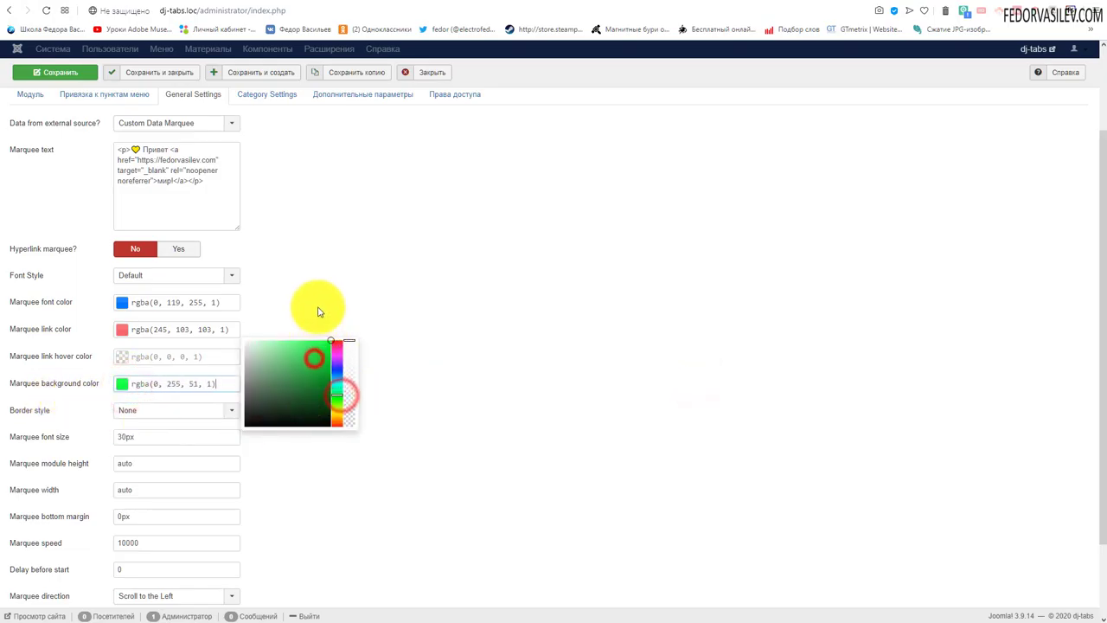
{"action": "left_click", "coordinate": [74, 72]}
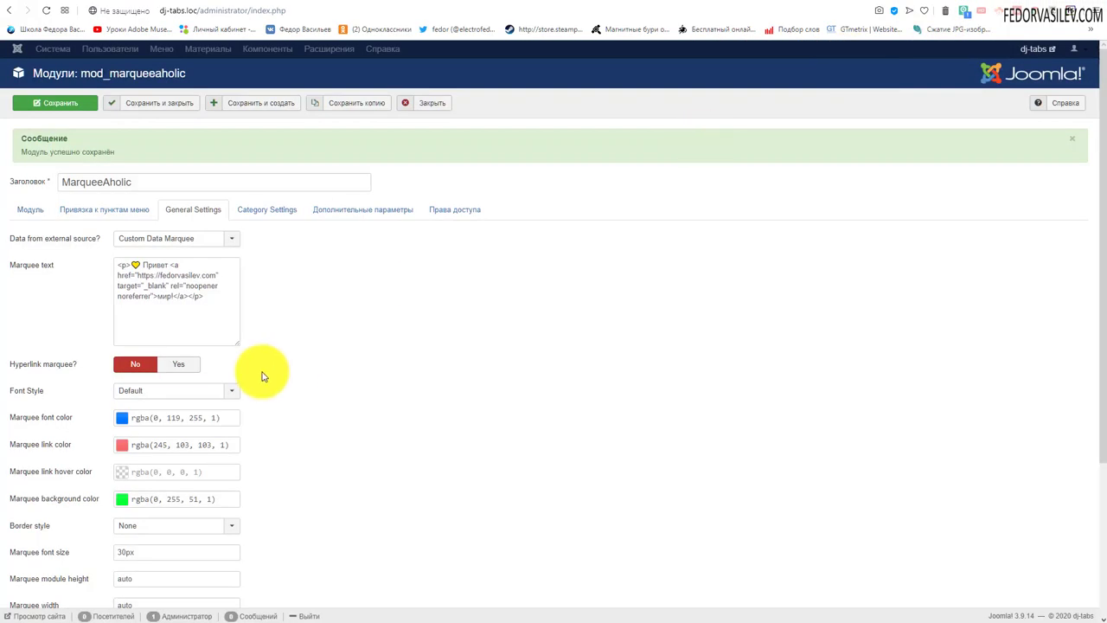
Clear the marquee background color value and close its color picker.
{"action": "scroll", "coordinate": [165, 497], "scroll_direction": "down", "scroll_amount": 1}
{"action": "left_click", "coordinate": [134, 383]}
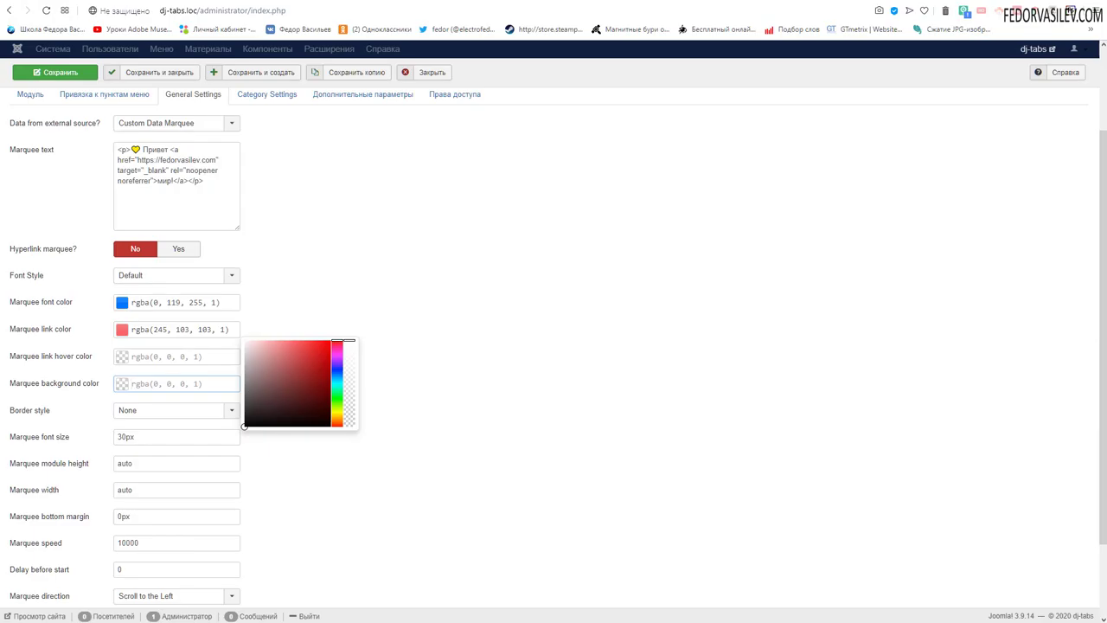
{"action": "left_click", "coordinate": [454, 290]}
Give the marquee a Solid border with border color rgba(0, 119, 255, 1), and save the module.
{"action": "scroll", "coordinate": [453, 291], "scroll_direction": "down", "scroll_amount": 1}
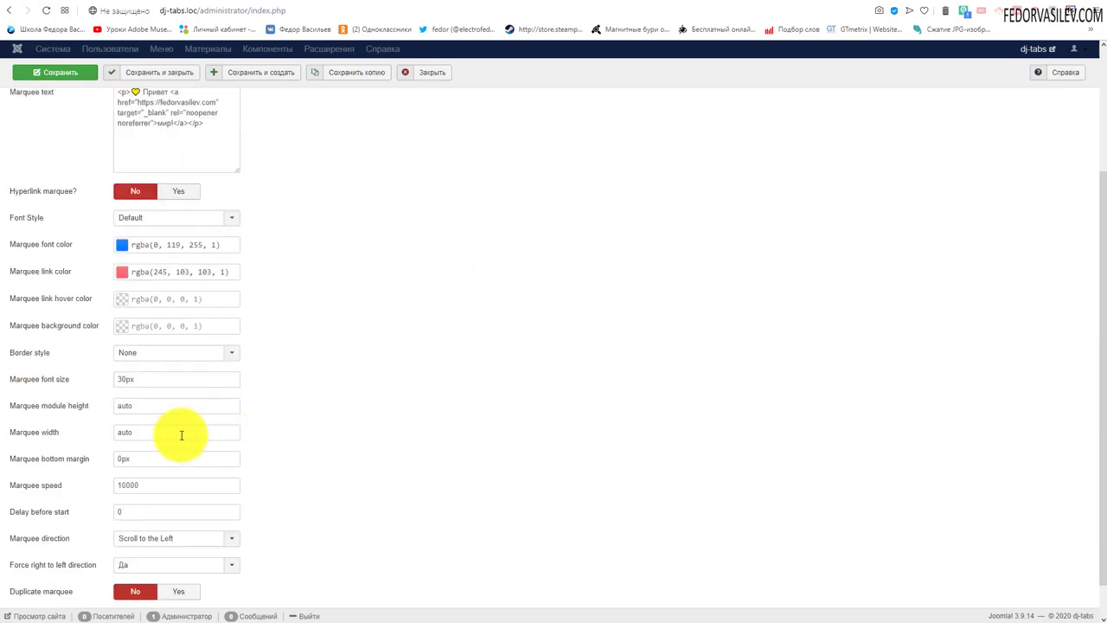
{"action": "left_click", "coordinate": [212, 356]}
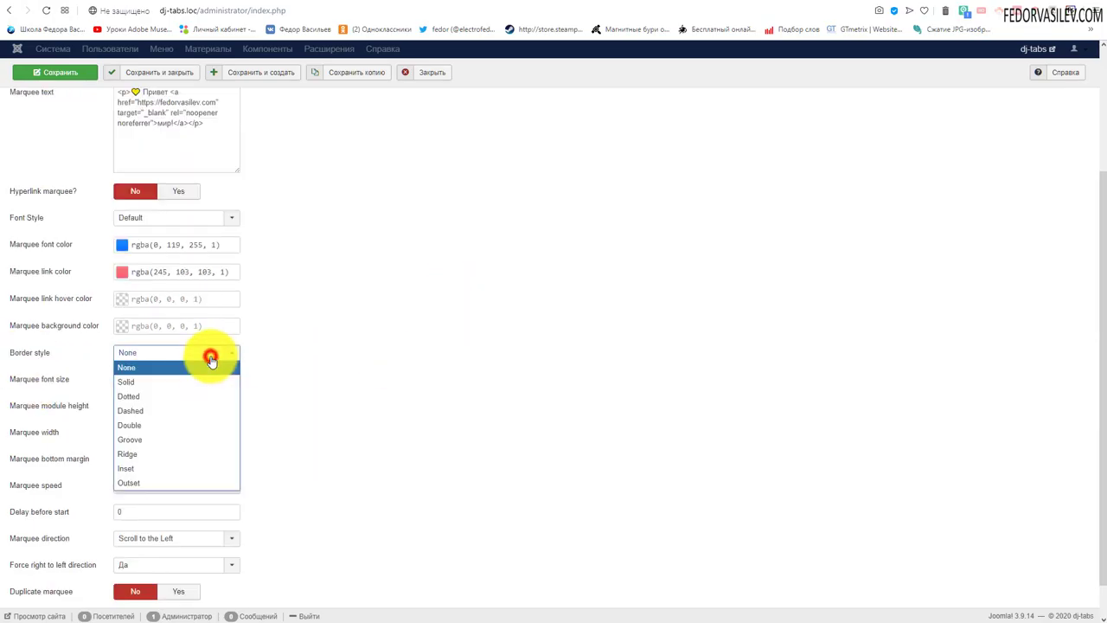
{"action": "left_click", "coordinate": [143, 382]}
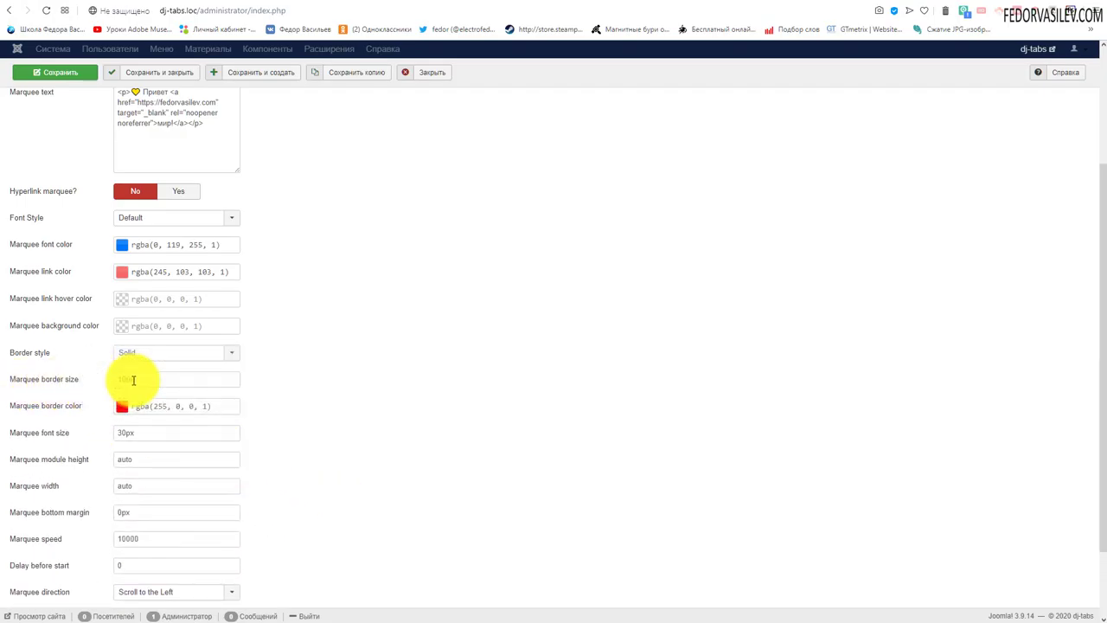
{"action": "double_click", "coordinate": [131, 379]}
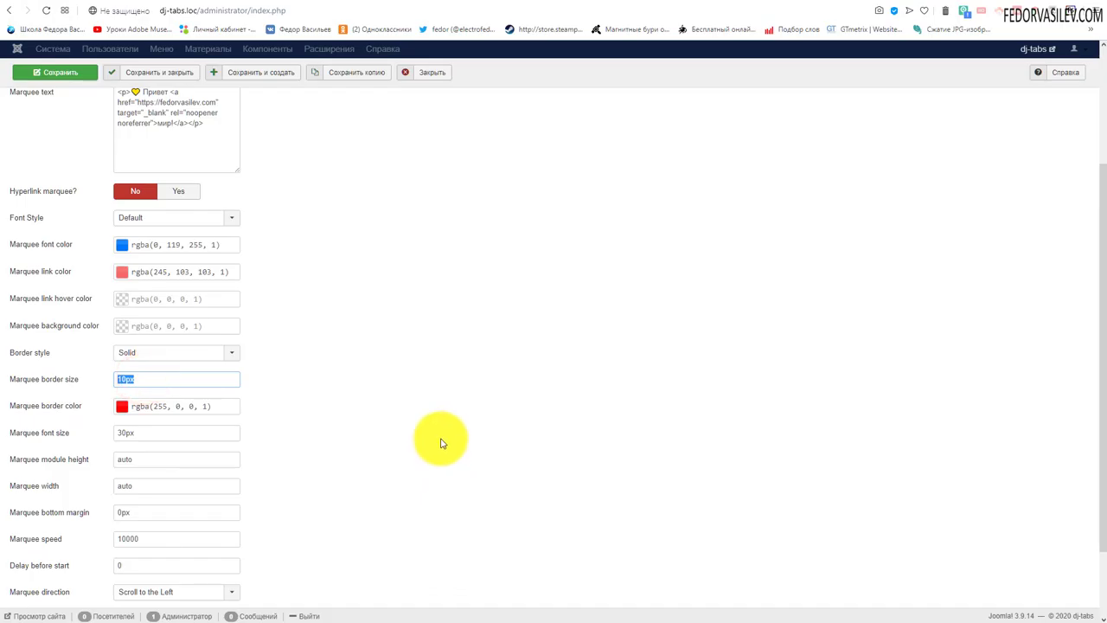
{"action": "left_click", "coordinate": [121, 405]}
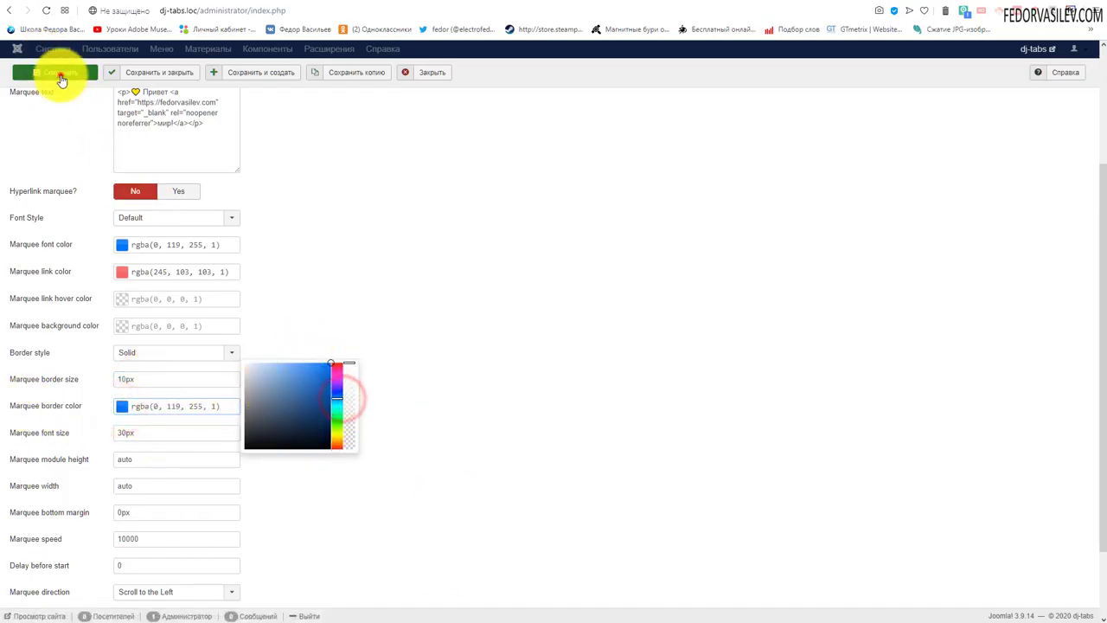
{"action": "left_click", "coordinate": [55, 73]}
Reload the site's home page to check the marquee's border, and return to the module settings.
{"action": "left_click", "coordinate": [977, 3]}
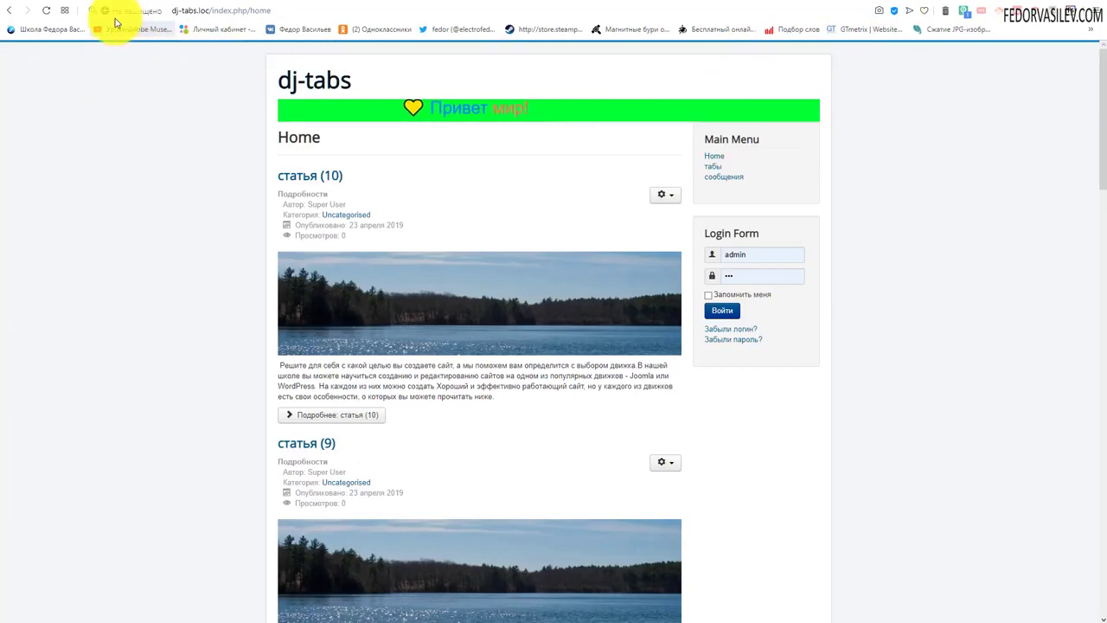
{"action": "left_click", "coordinate": [46, 10]}
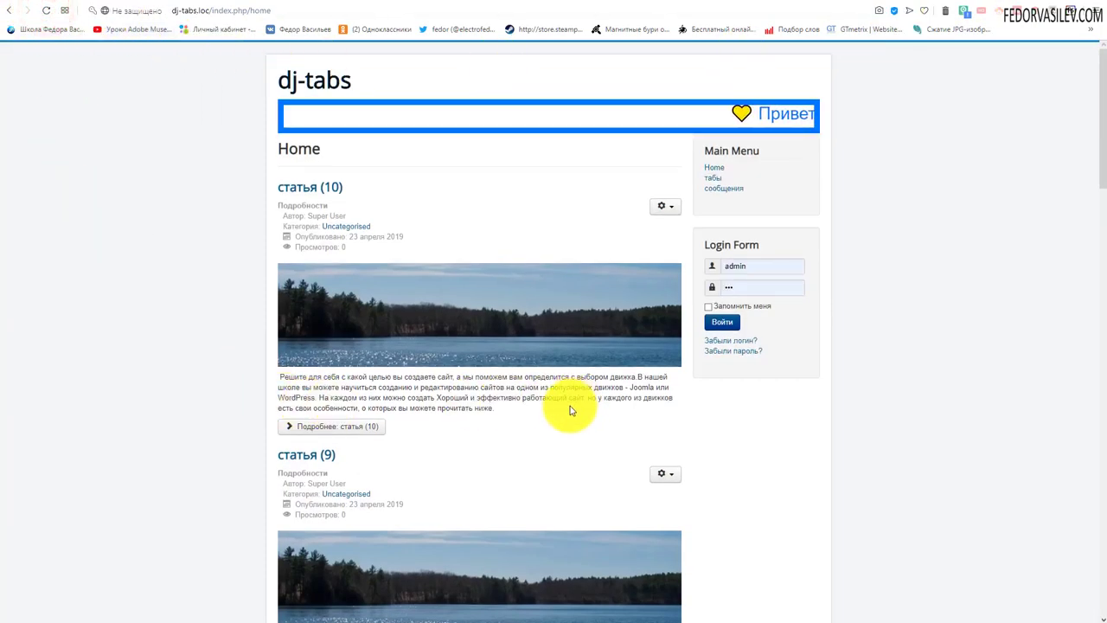
{"action": "left_click", "coordinate": [930, 2]}
Remove the marquee's border by setting the border style to None.
{"action": "scroll", "coordinate": [248, 420], "scroll_direction": "down", "scroll_amount": 2}
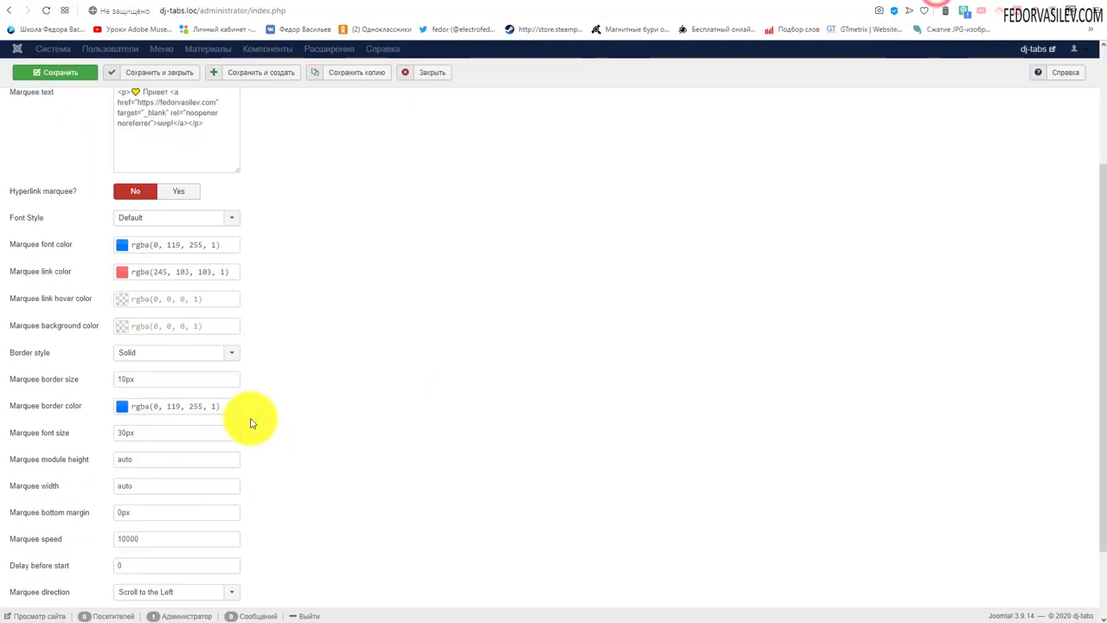
{"action": "left_click", "coordinate": [123, 349]}
{"action": "left_click", "coordinate": [144, 370]}
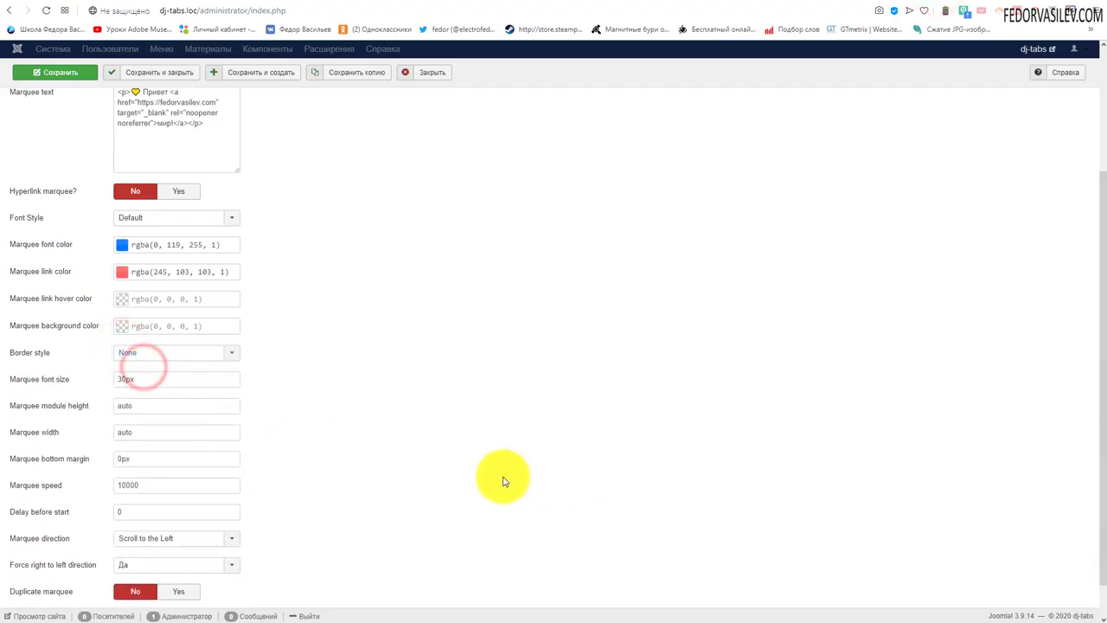
Set the marquee font size to 50px, save the module, and reload the site's home page.
{"action": "double_click", "coordinate": [130, 380]}
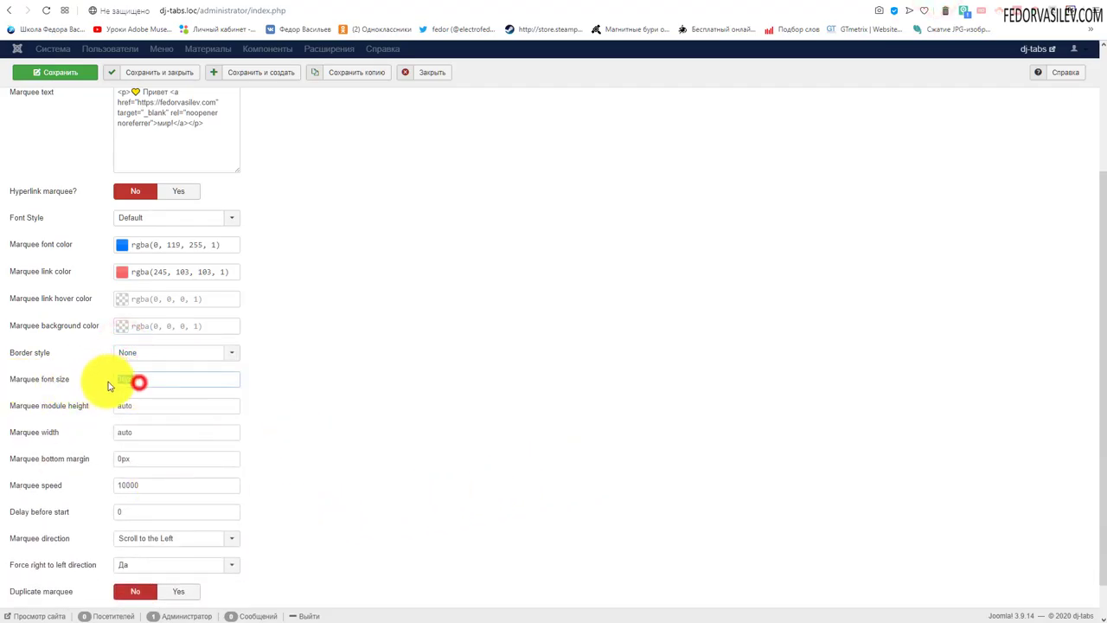
{"action": "left_click", "coordinate": [970, 9]}
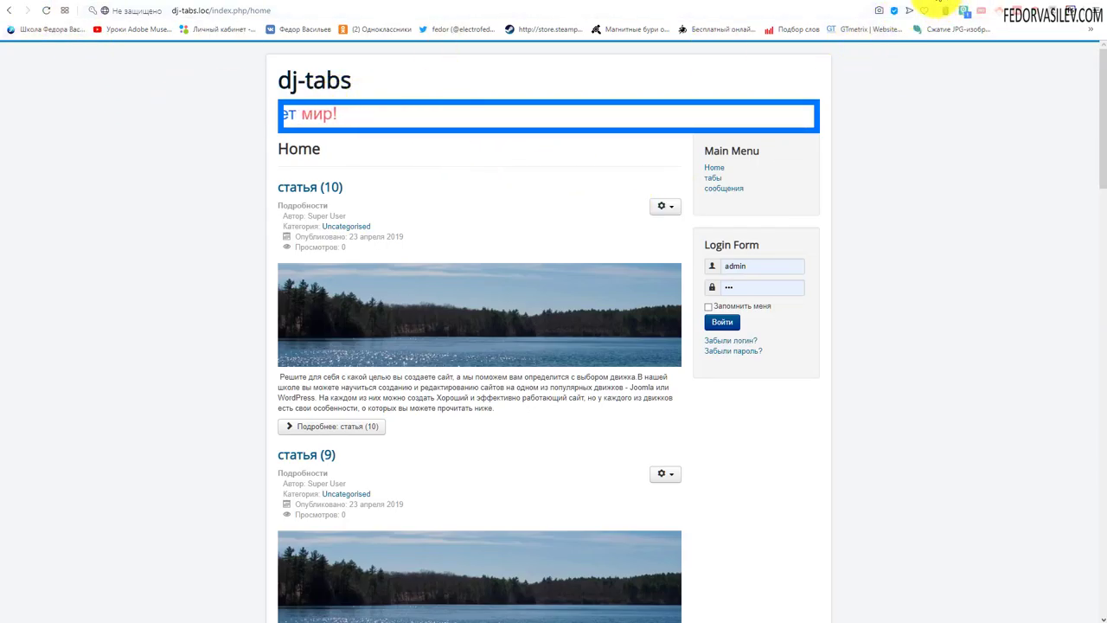
{"action": "left_click", "coordinate": [927, 9]}
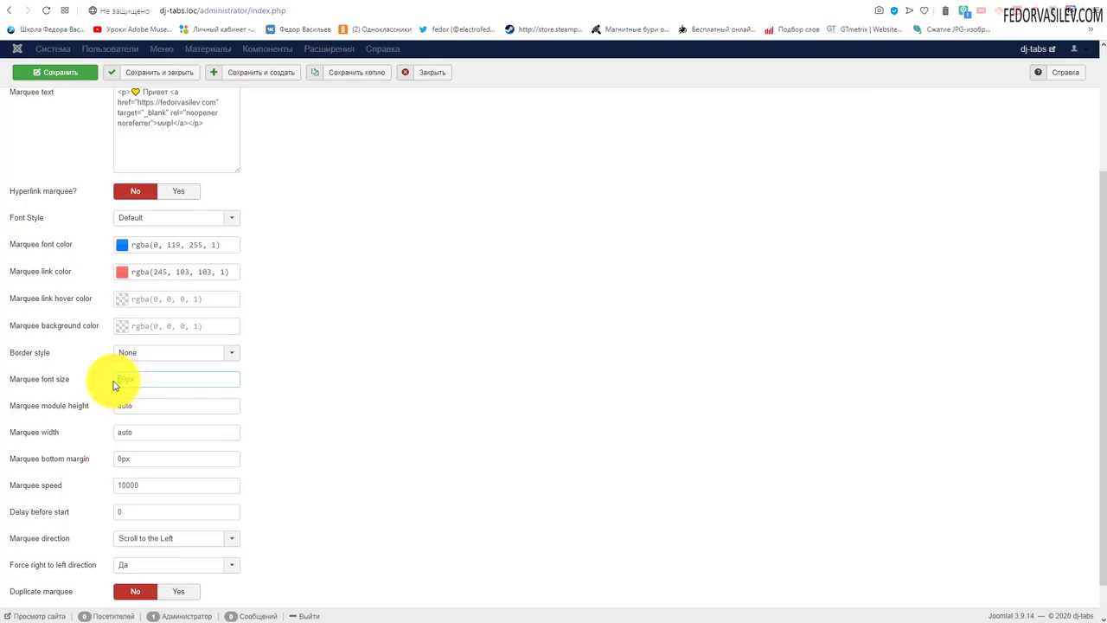
{"action": "left_click", "coordinate": [73, 71]}
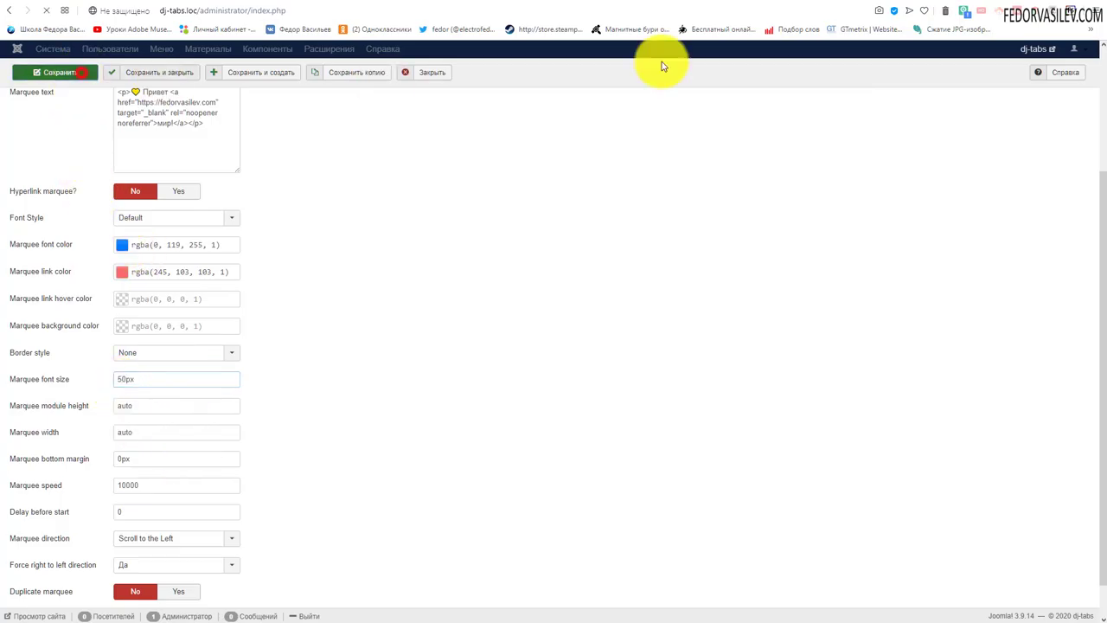
{"action": "left_click", "coordinate": [927, 9]}
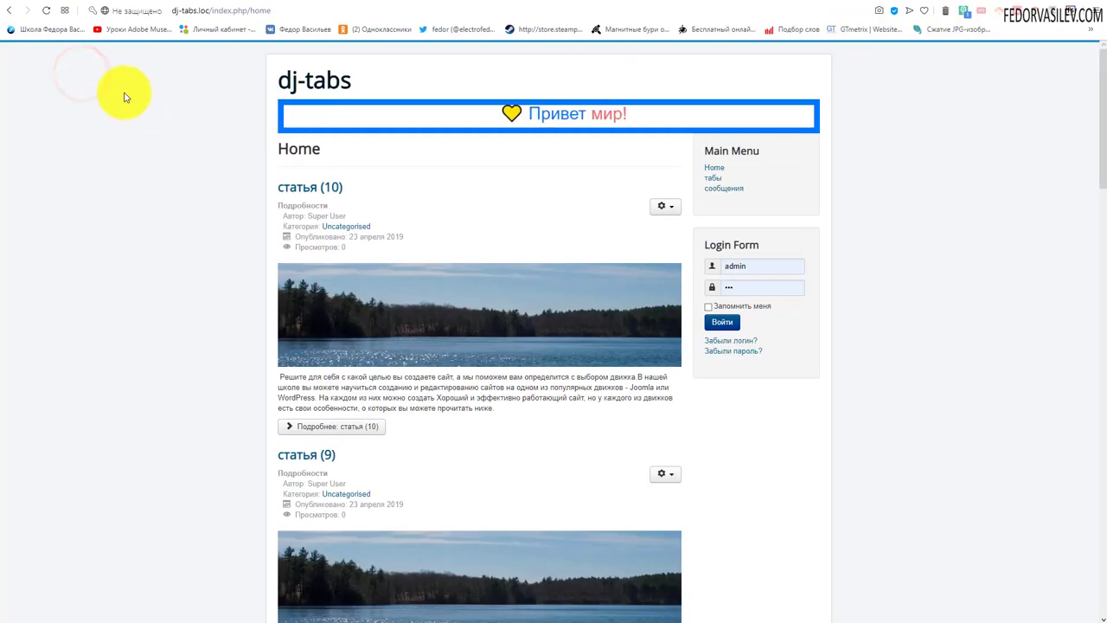
{"action": "left_click", "coordinate": [47, 12]}
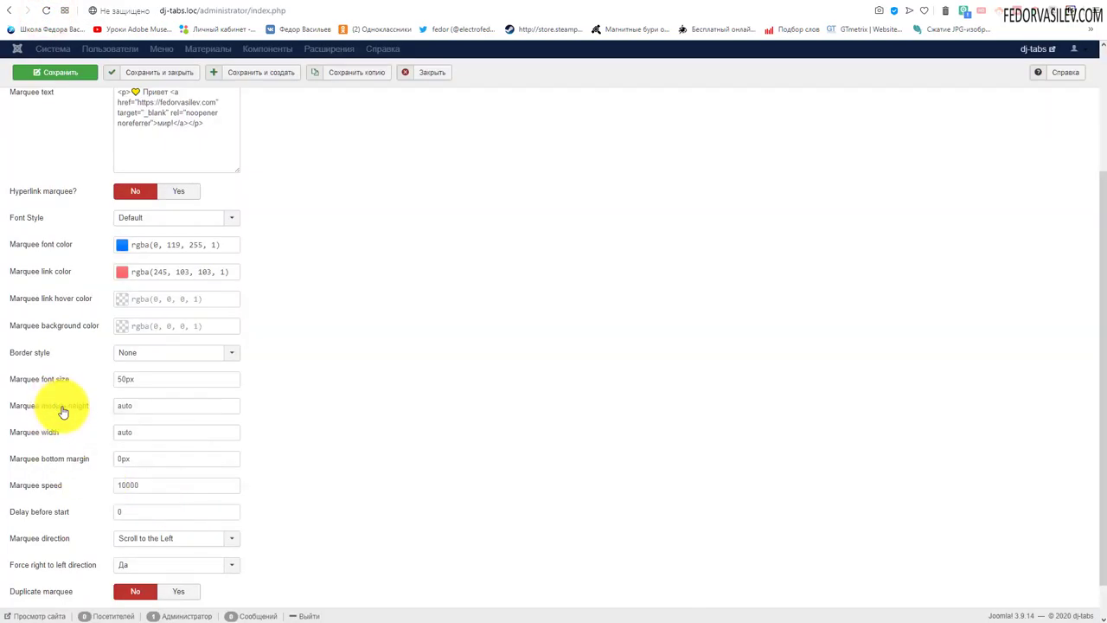
Examine the marquee's module height, width and speed values without changing them.
{"action": "double_click", "coordinate": [150, 405]}
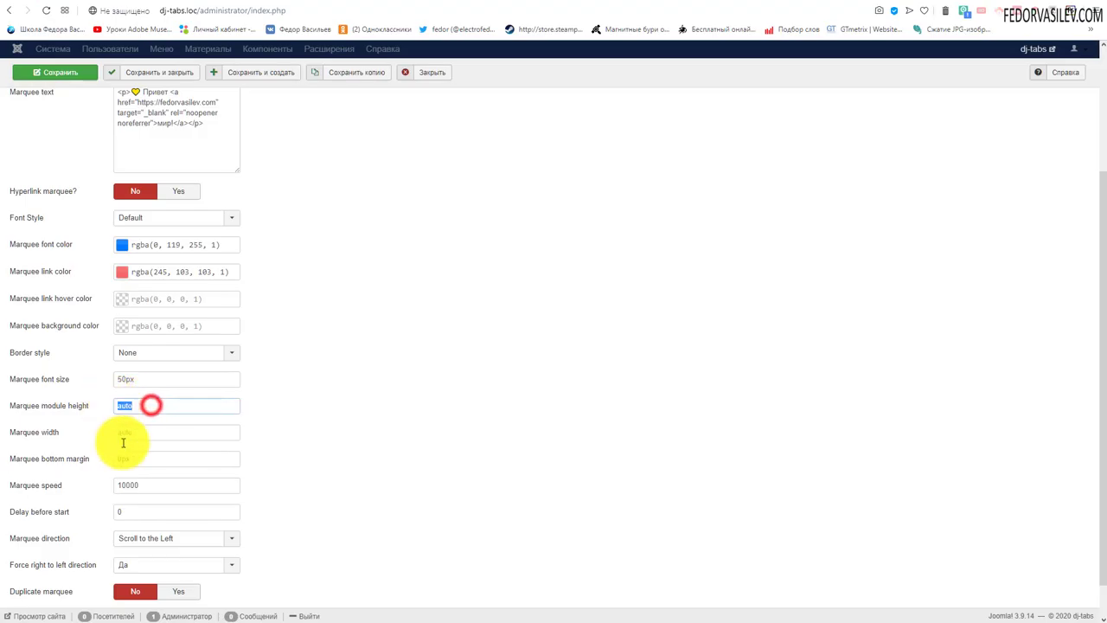
{"action": "double_click", "coordinate": [146, 432]}
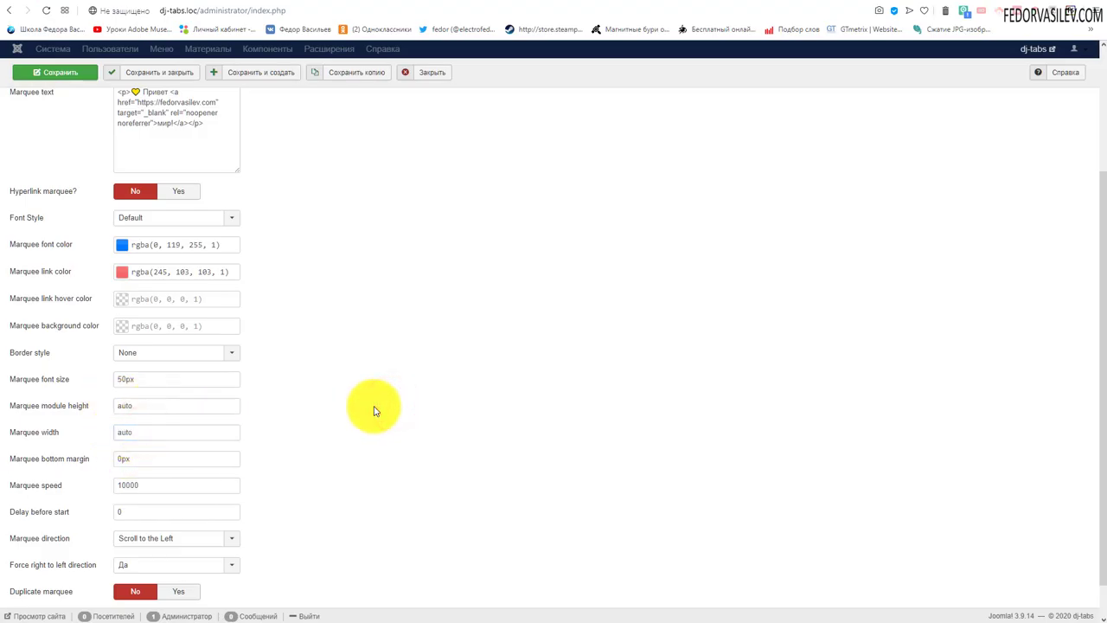
{"action": "scroll", "coordinate": [444, 381], "scroll_direction": "down", "scroll_amount": 1}
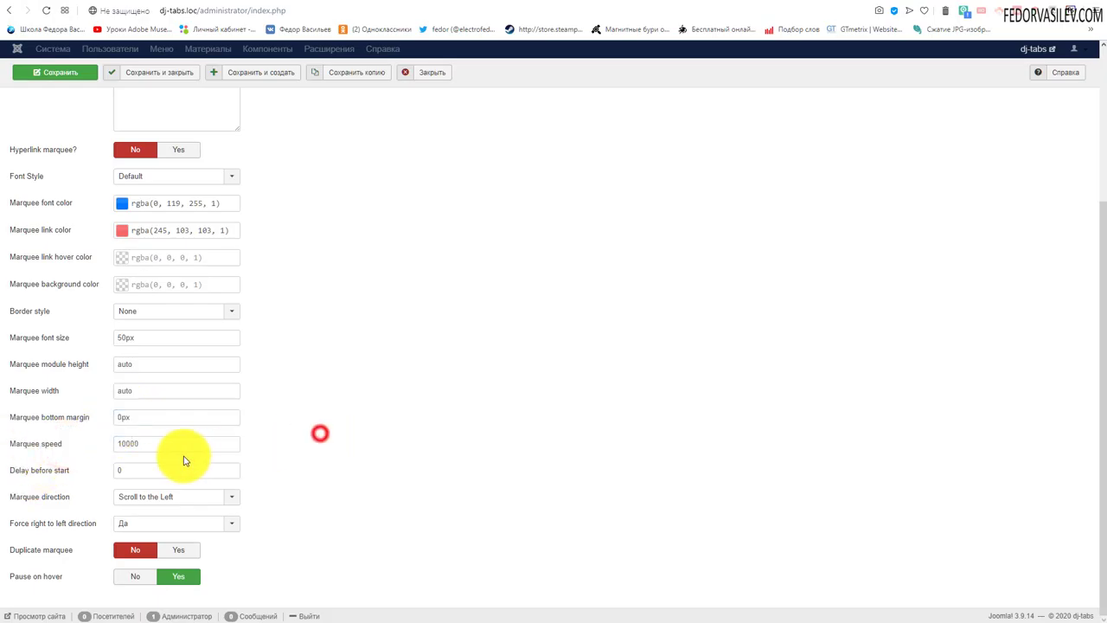
{"action": "left_click_drag", "start_coordinate": [166, 442], "coordinate": [101, 448]}
{"action": "left_click", "coordinate": [388, 412]}
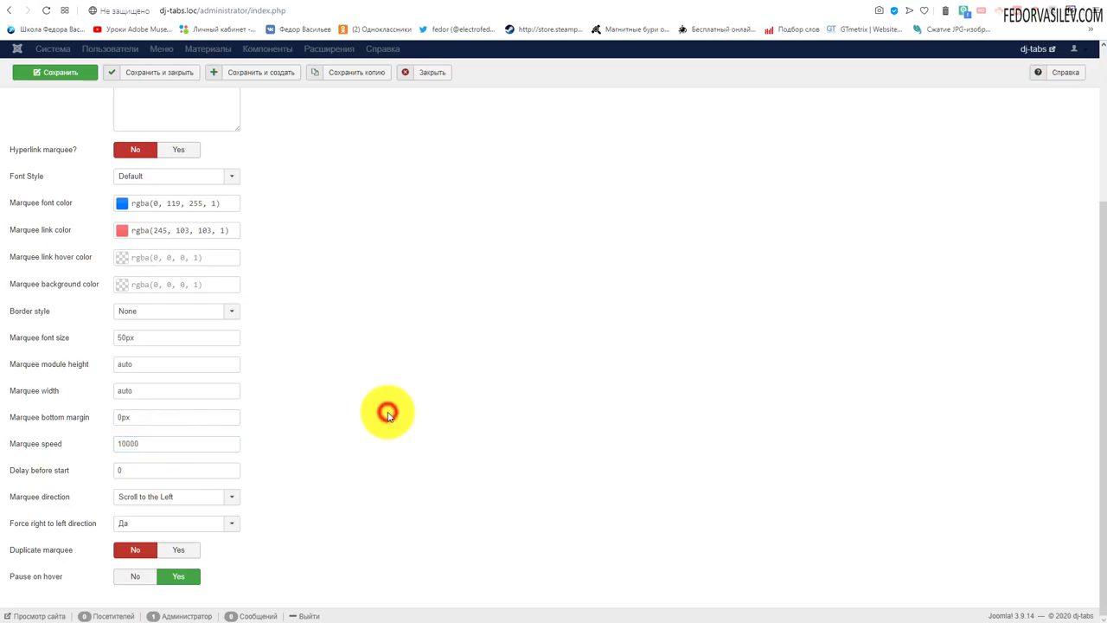
Watch the marquee's scrolling speed on the home page and return to examine the Marquee speed setting.
{"action": "left_click", "coordinate": [976, 7]}
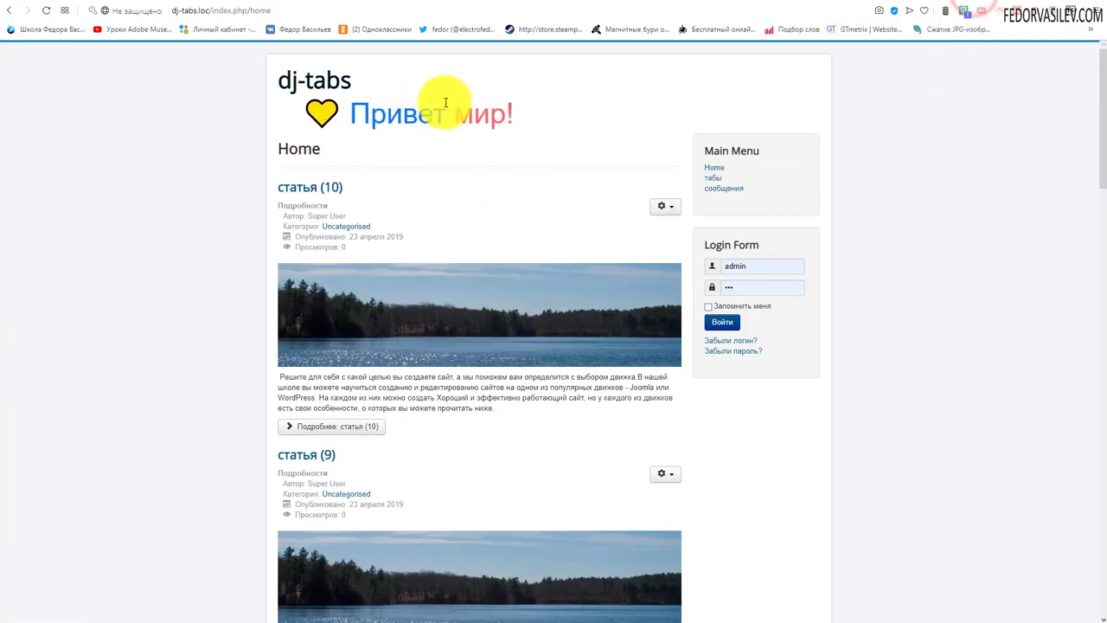
{"action": "left_click", "coordinate": [934, 8]}
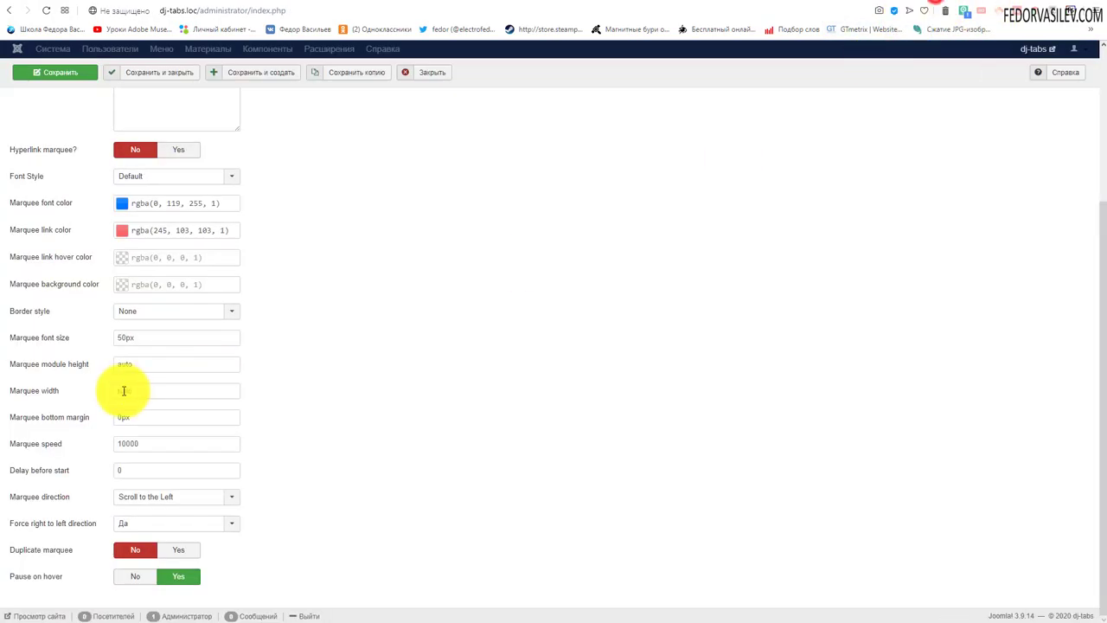
{"action": "left_click", "coordinate": [141, 438]}
{"action": "left_click", "coordinate": [481, 421]}
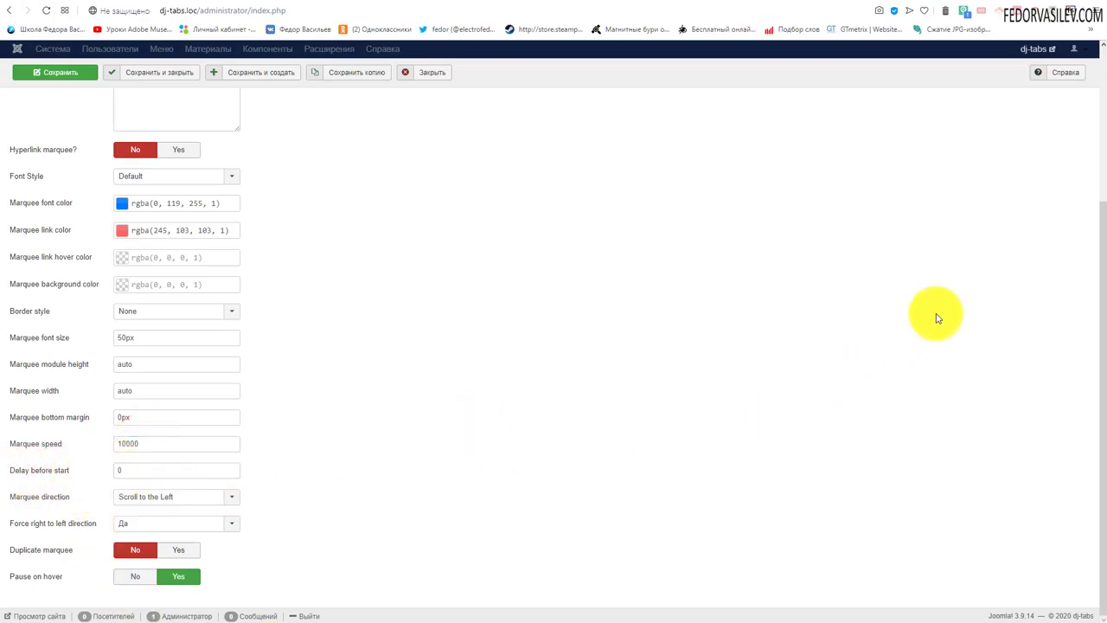
Enter 0 as the marquee's delay before start.
{"action": "left_click", "coordinate": [124, 470]}
{"action": "left_click", "coordinate": [485, 449]}
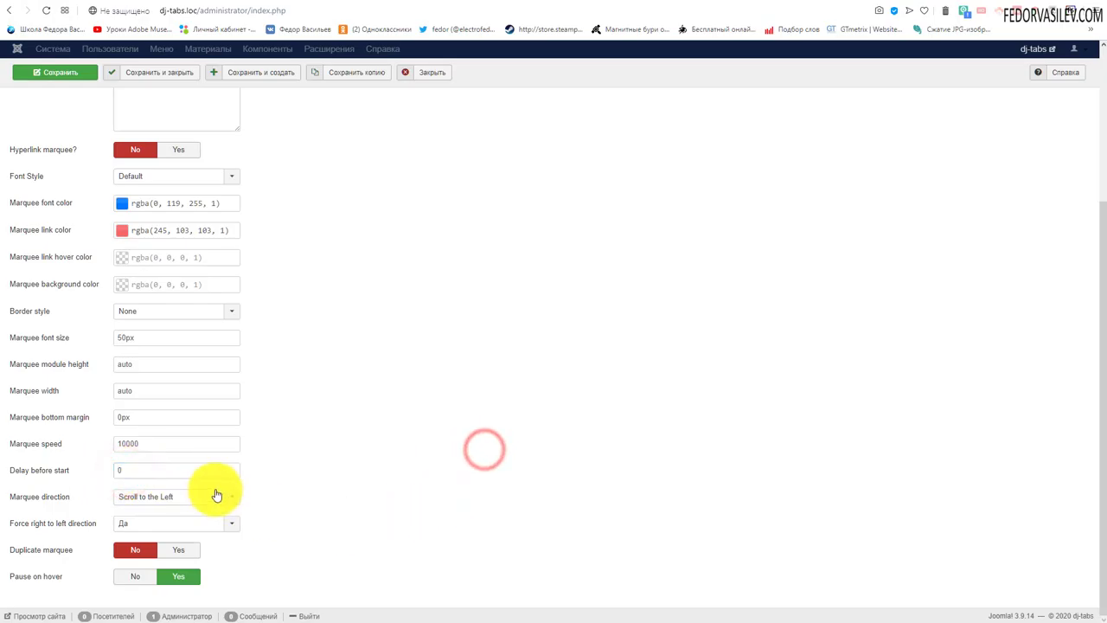
{"action": "left_click", "coordinate": [122, 468]}
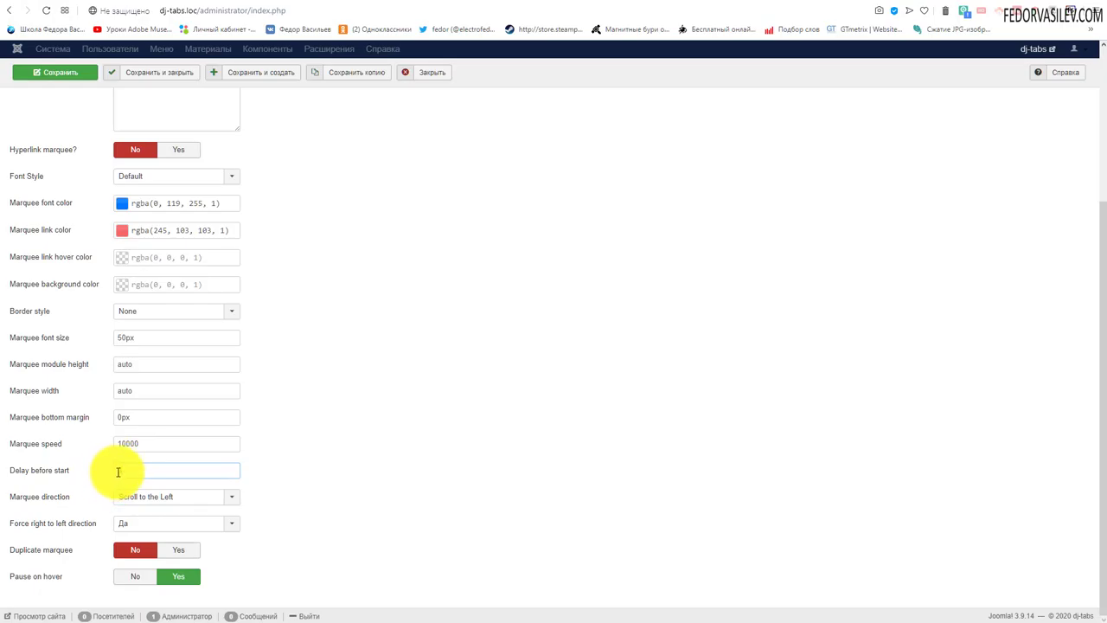
{"action": "type", "text": "0"}
{"action": "left_click", "coordinate": [356, 485]}
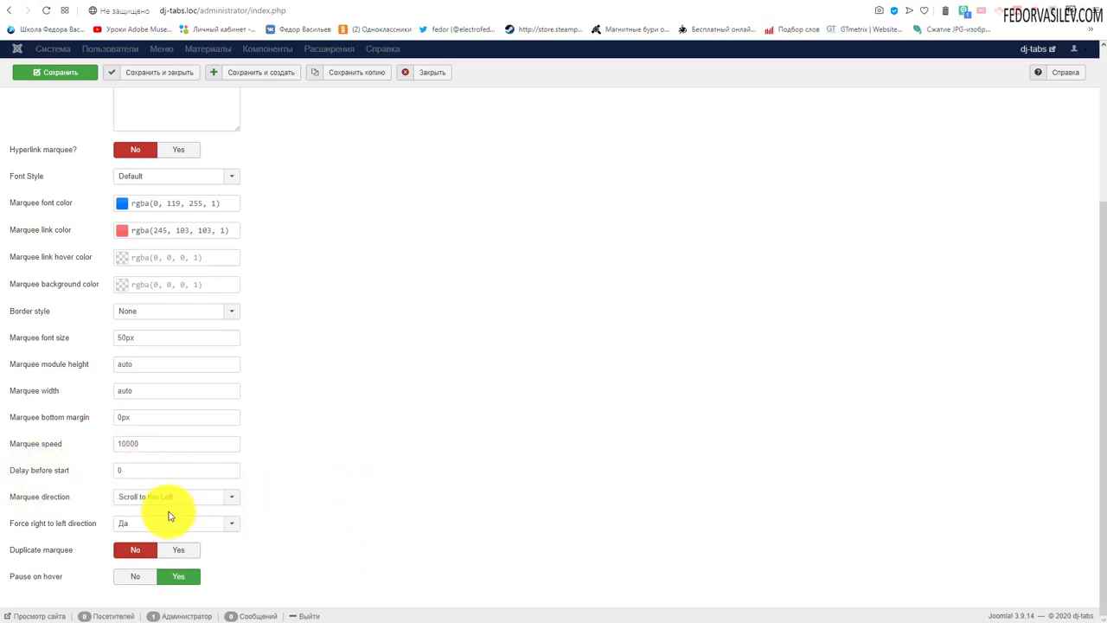
Switch the marquee direction to Scroll Bottom to Top to review its feed spacing options, and return it to Scroll to the Left.
{"action": "left_click", "coordinate": [201, 493]}
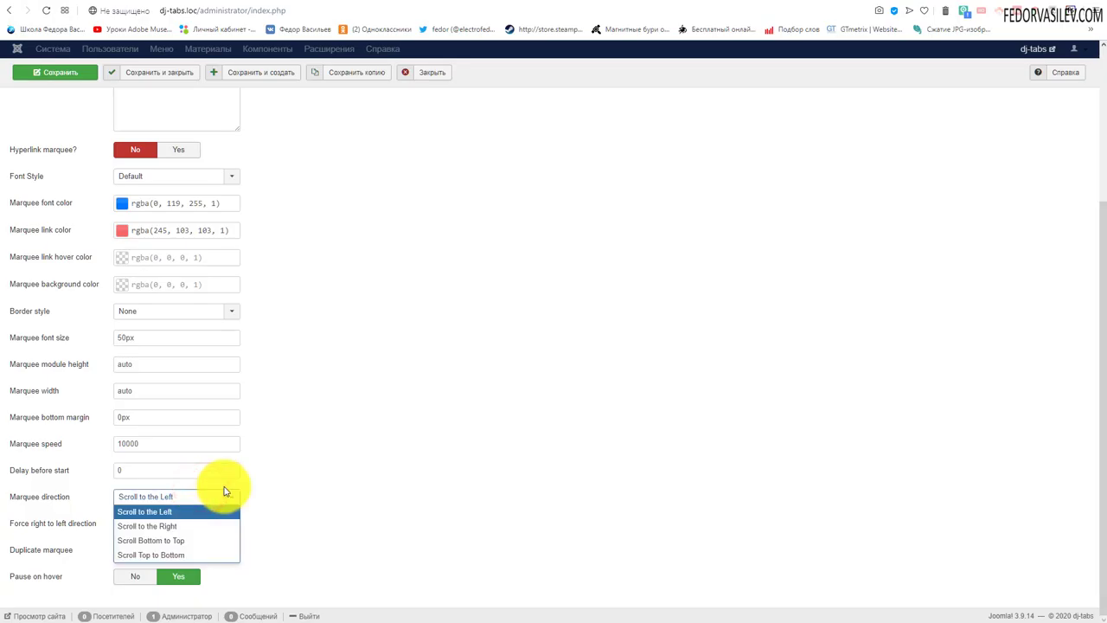
{"action": "left_click", "coordinate": [217, 541]}
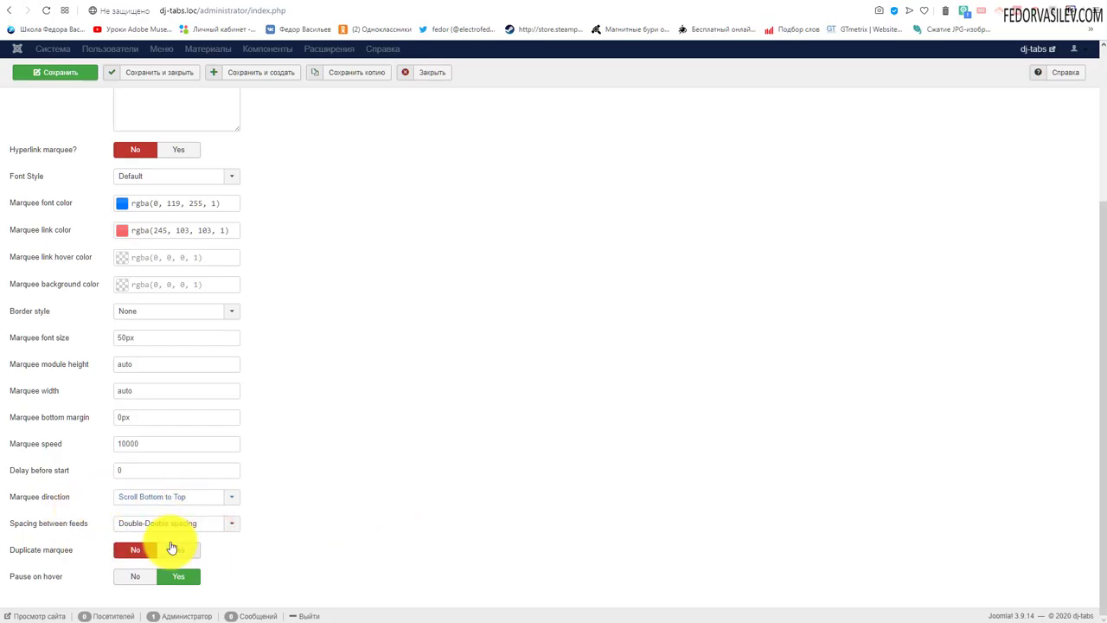
{"action": "left_click", "coordinate": [181, 523]}
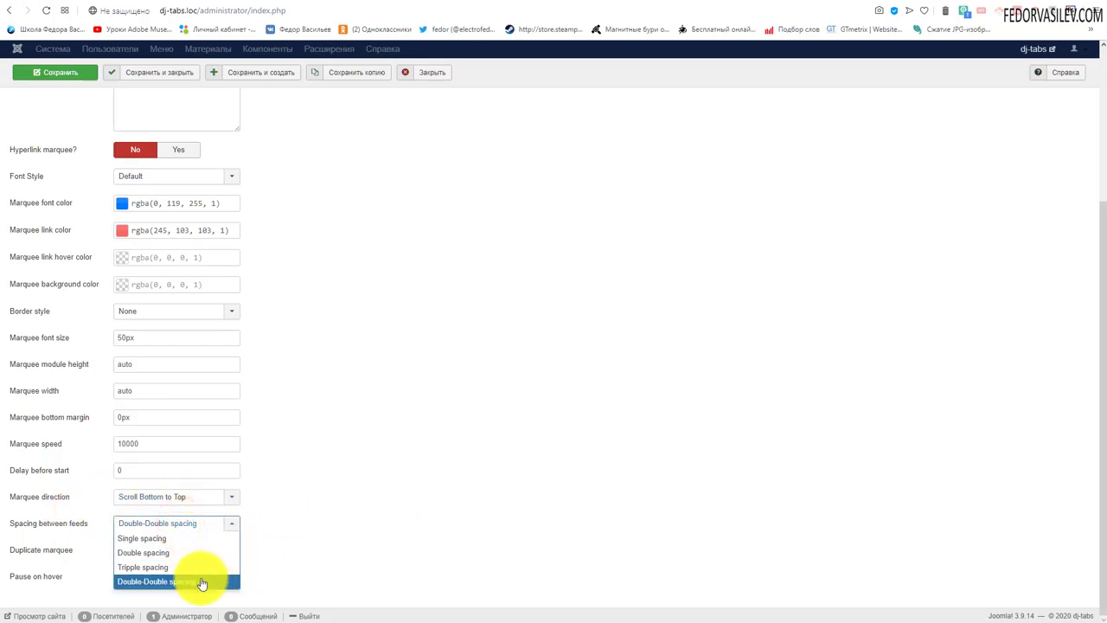
{"action": "left_click", "coordinate": [289, 525]}
{"action": "left_click", "coordinate": [213, 500]}
{"action": "left_click", "coordinate": [208, 512]}
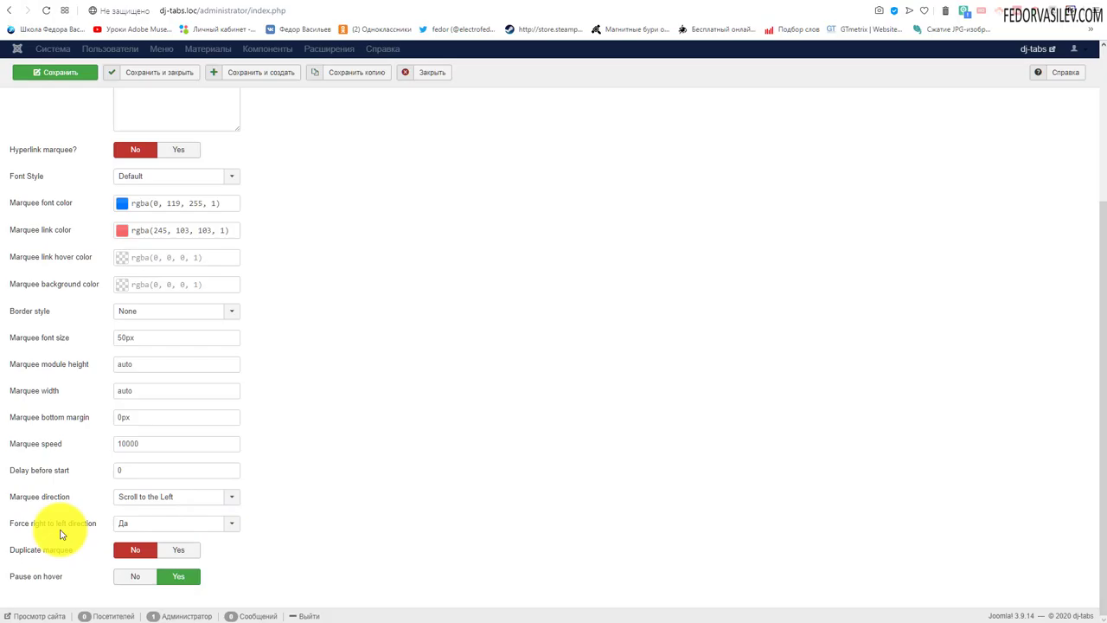
Switch the Force right to left direction setting to Нет and back to Да.
{"action": "left_click", "coordinate": [135, 524]}
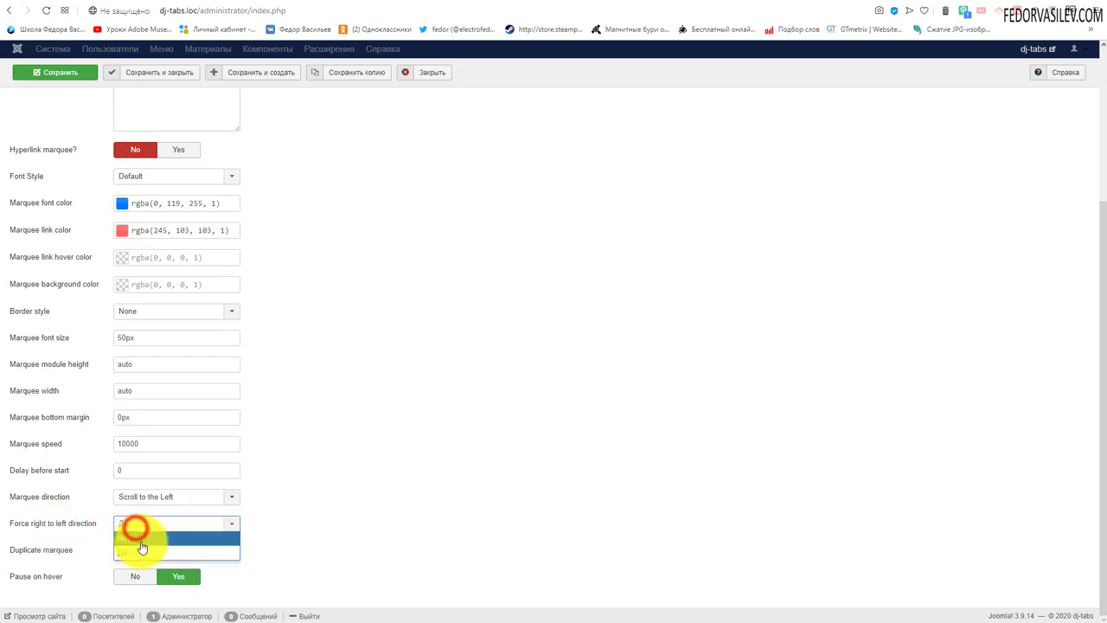
{"action": "left_click", "coordinate": [138, 524]}
{"action": "left_click", "coordinate": [144, 522]}
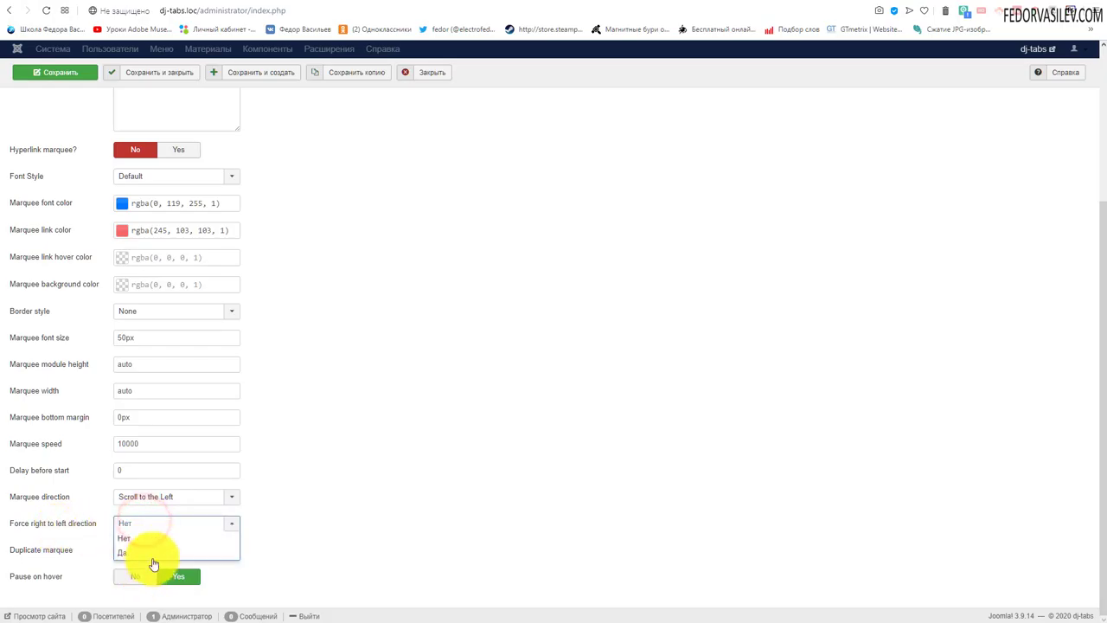
{"action": "left_click", "coordinate": [151, 551]}
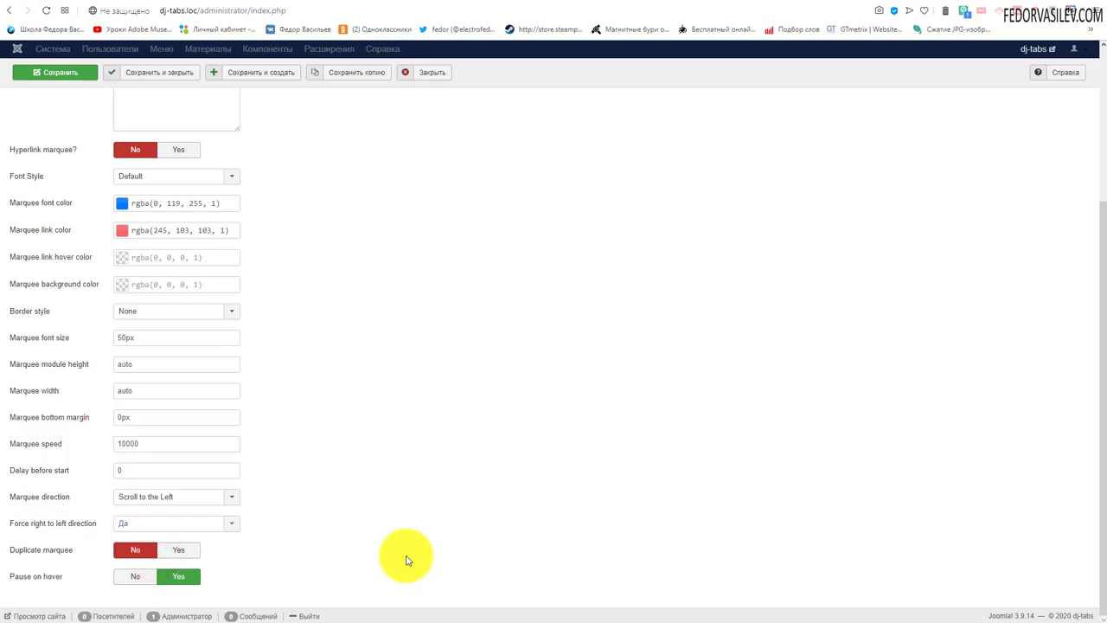
Switch Duplicate marquee to Yes to examine the Gap between tickers setting, and return it to No.
{"action": "left_click", "coordinate": [180, 553]}
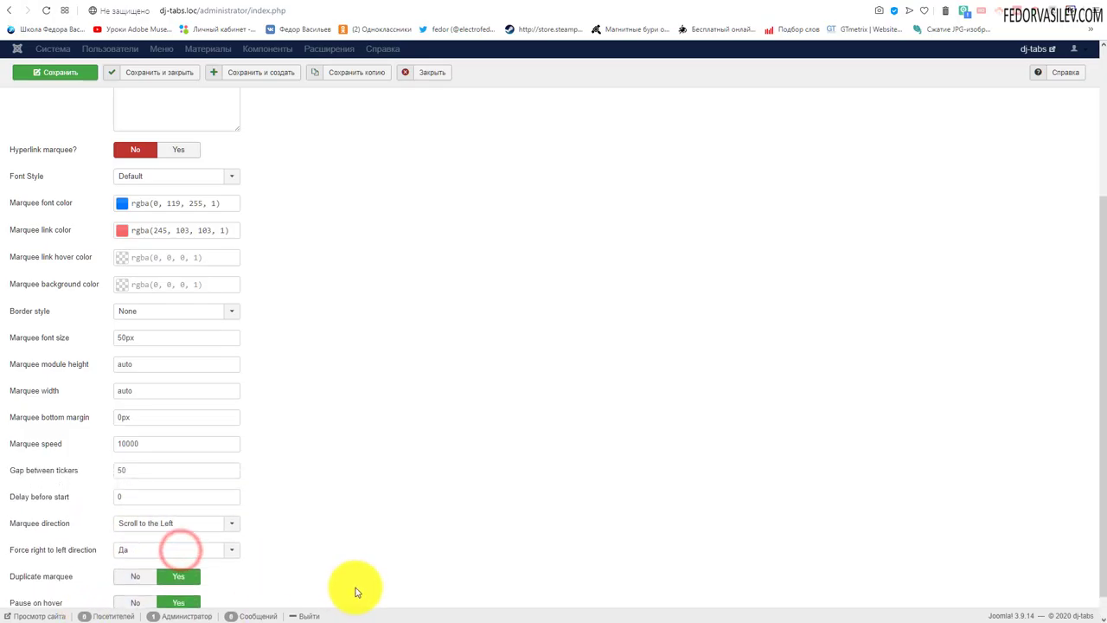
{"action": "left_click", "coordinate": [136, 580]}
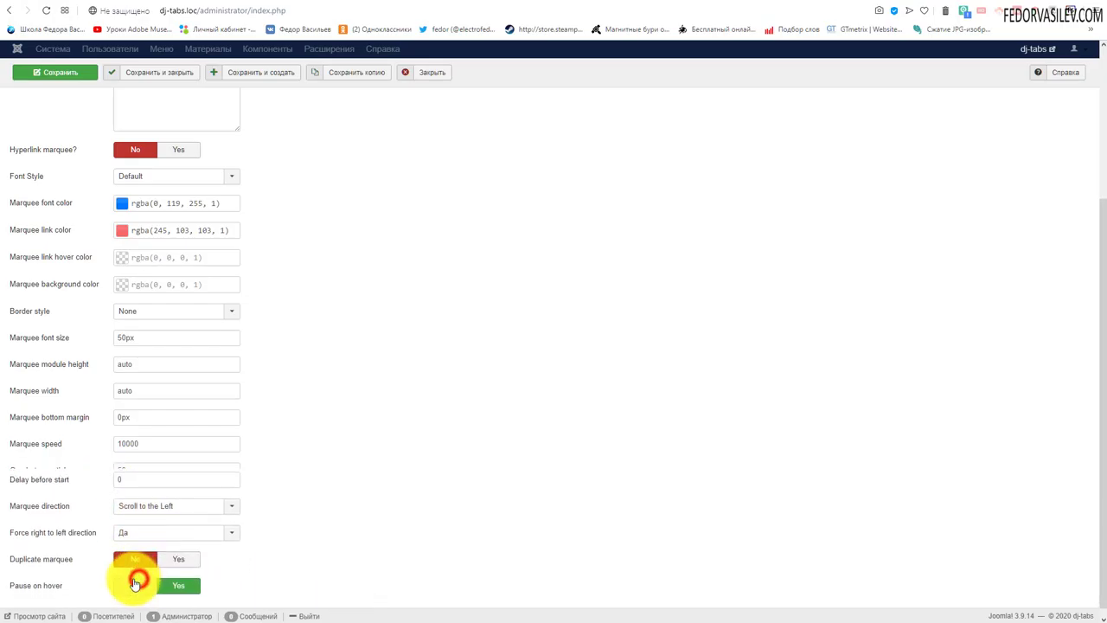
{"action": "left_click", "coordinate": [182, 558]}
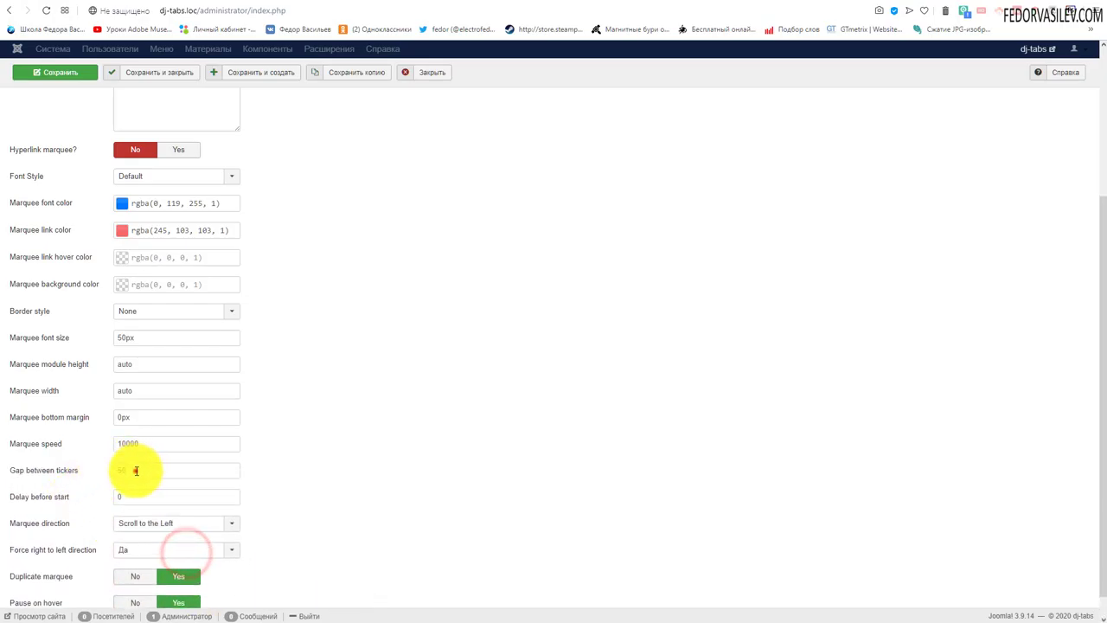
{"action": "left_click", "coordinate": [136, 469]}
{"action": "left_click", "coordinate": [513, 514]}
{"action": "scroll", "coordinate": [514, 514], "scroll_direction": "down", "scroll_amount": 1}
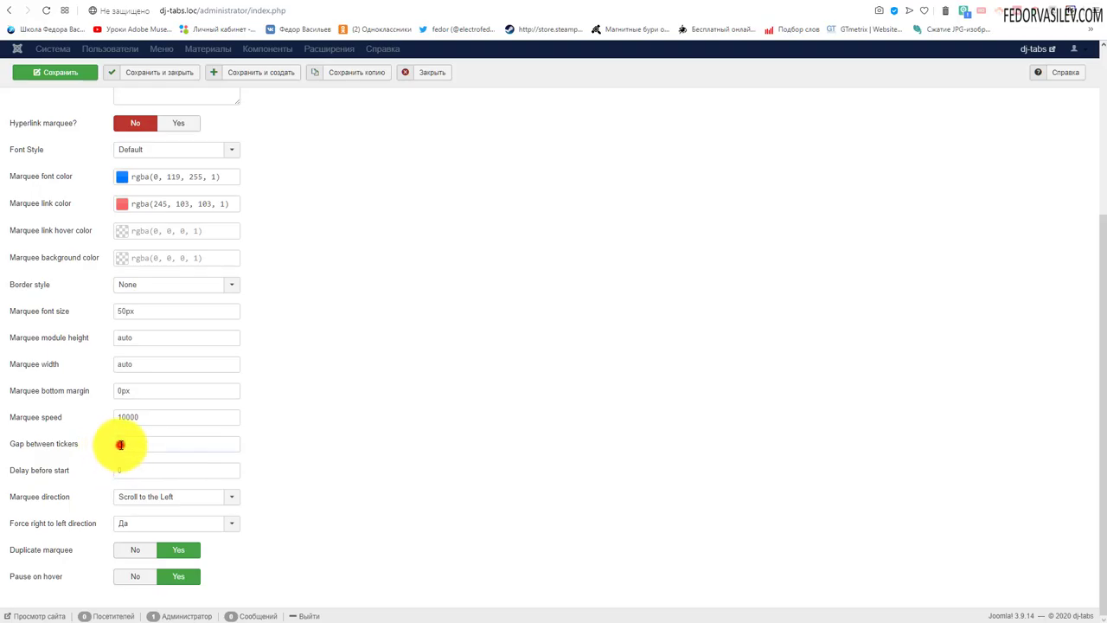
{"action": "left_click", "coordinate": [120, 444]}
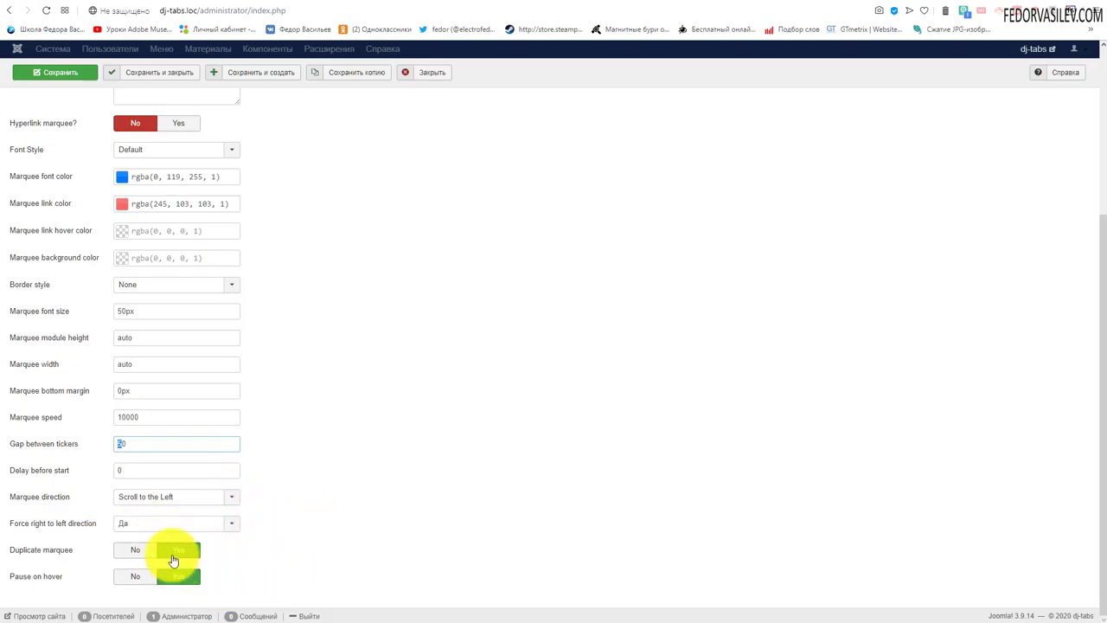
{"action": "left_click", "coordinate": [135, 549]}
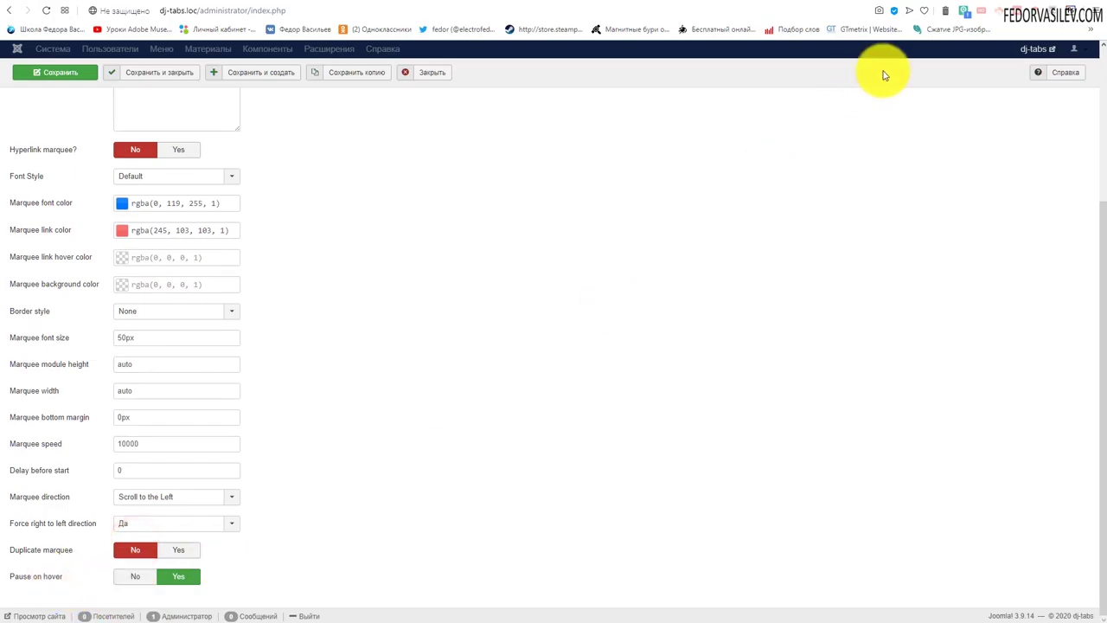
Check the marquee's pause behaviour on the home page, and save the module with Pause on hover set to No.
{"action": "left_click", "coordinate": [970, 3]}
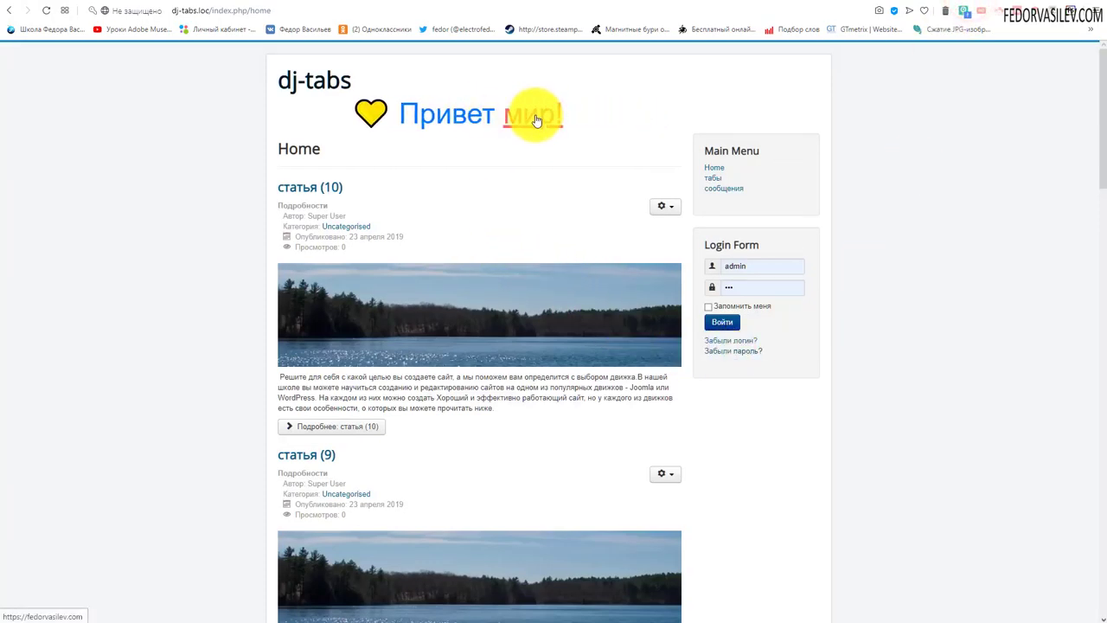
{"action": "left_click", "coordinate": [941, 6]}
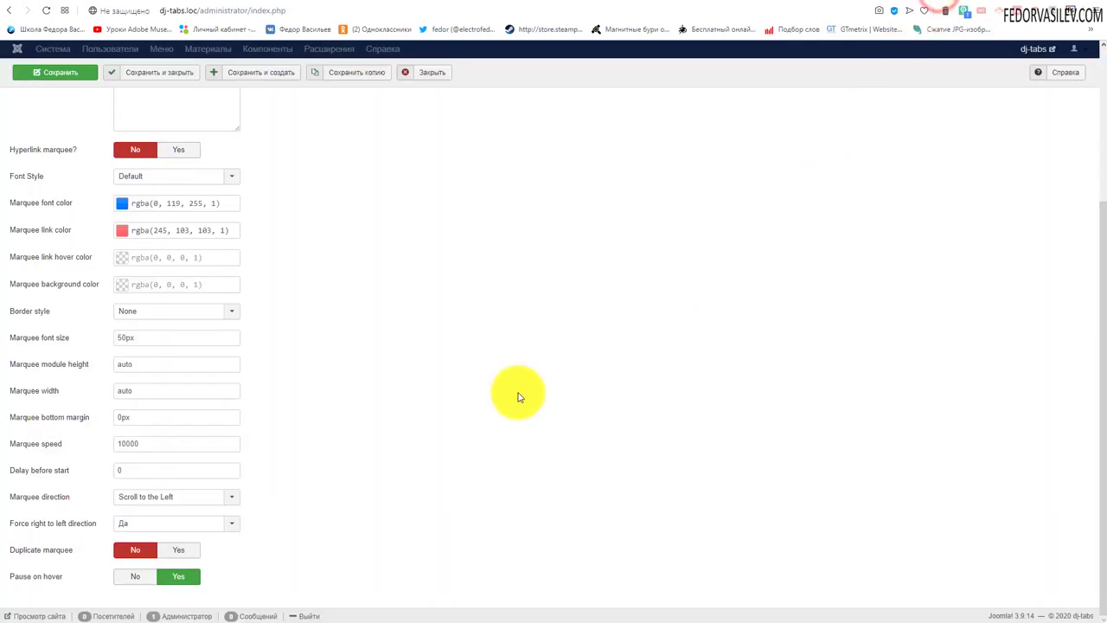
{"action": "left_click", "coordinate": [130, 576]}
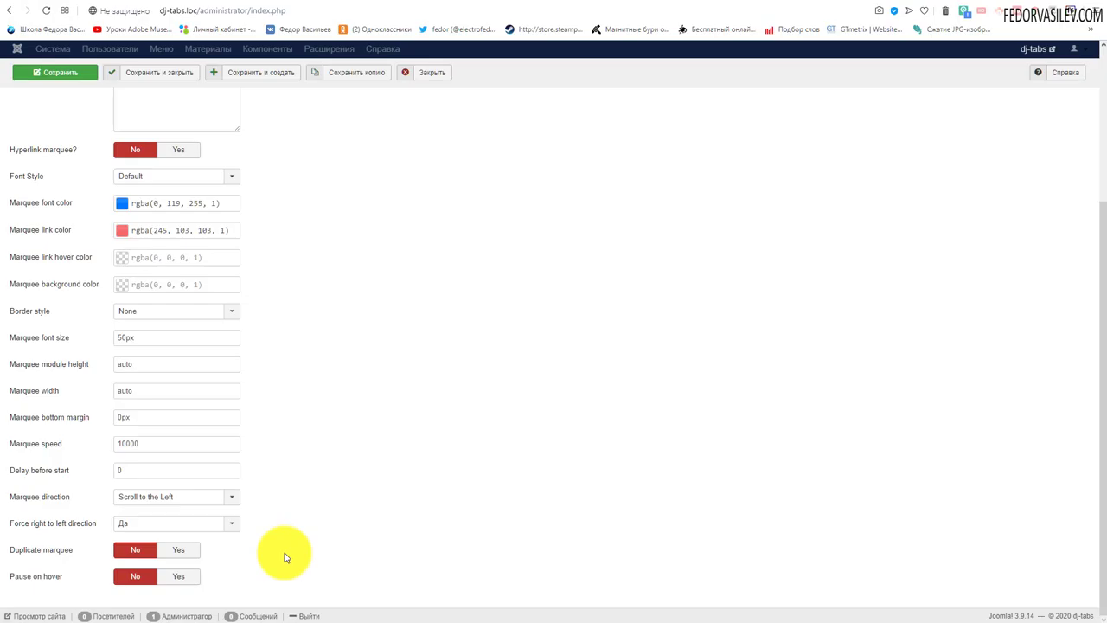
{"action": "key", "text": "ctrl+s"}
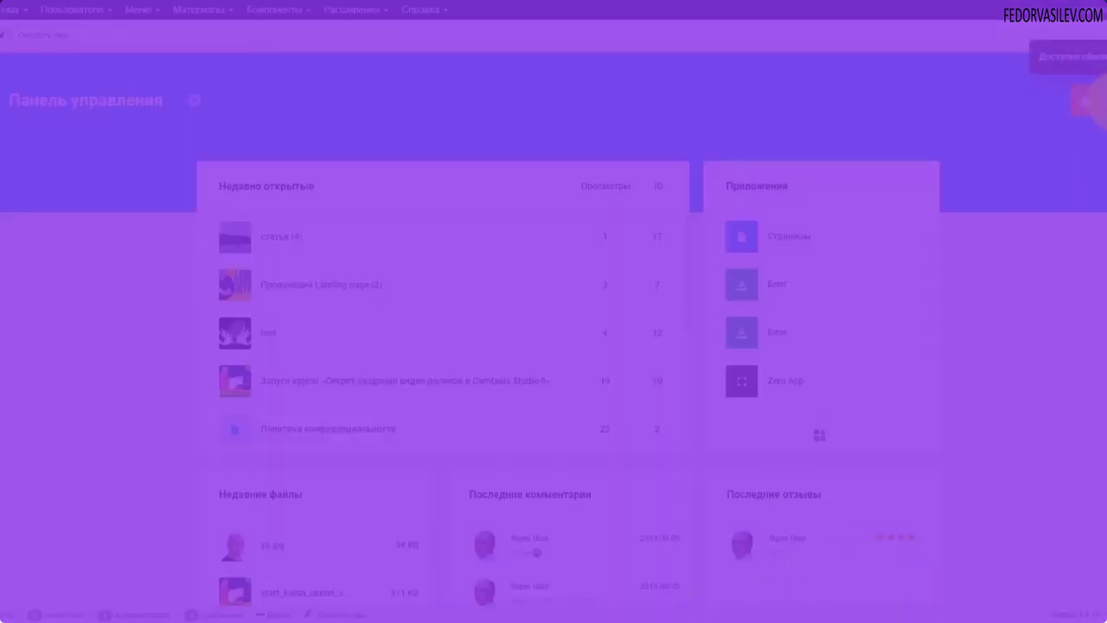
{"action": "left_click", "coordinate": [1098, 110]}
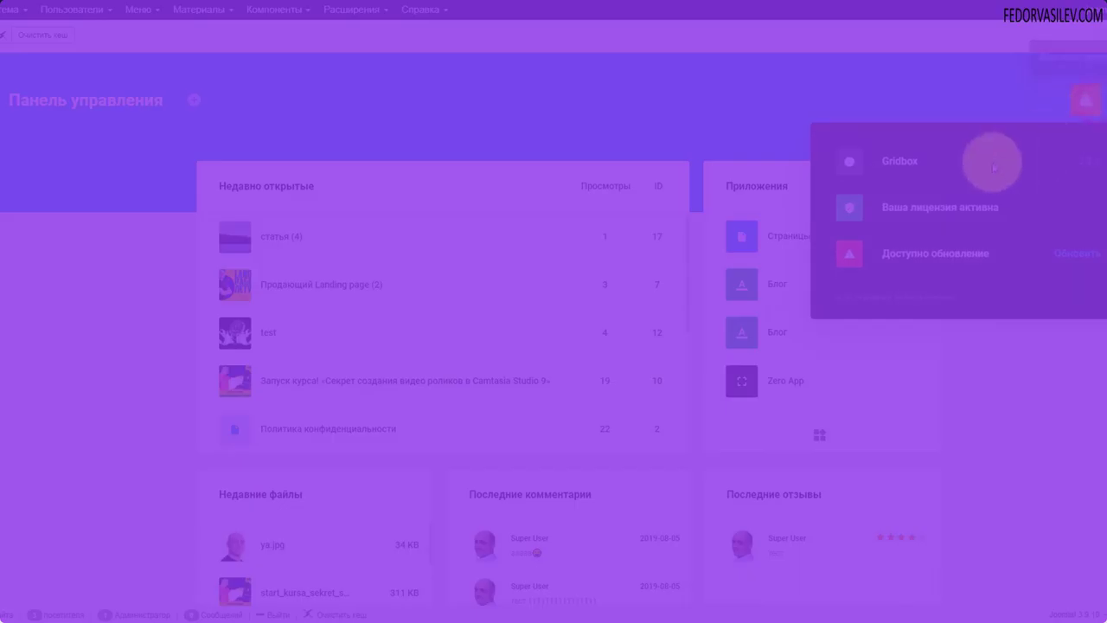
{"action": "left_click", "coordinate": [892, 206]}
{"action": "left_click", "coordinate": [17, 209]}
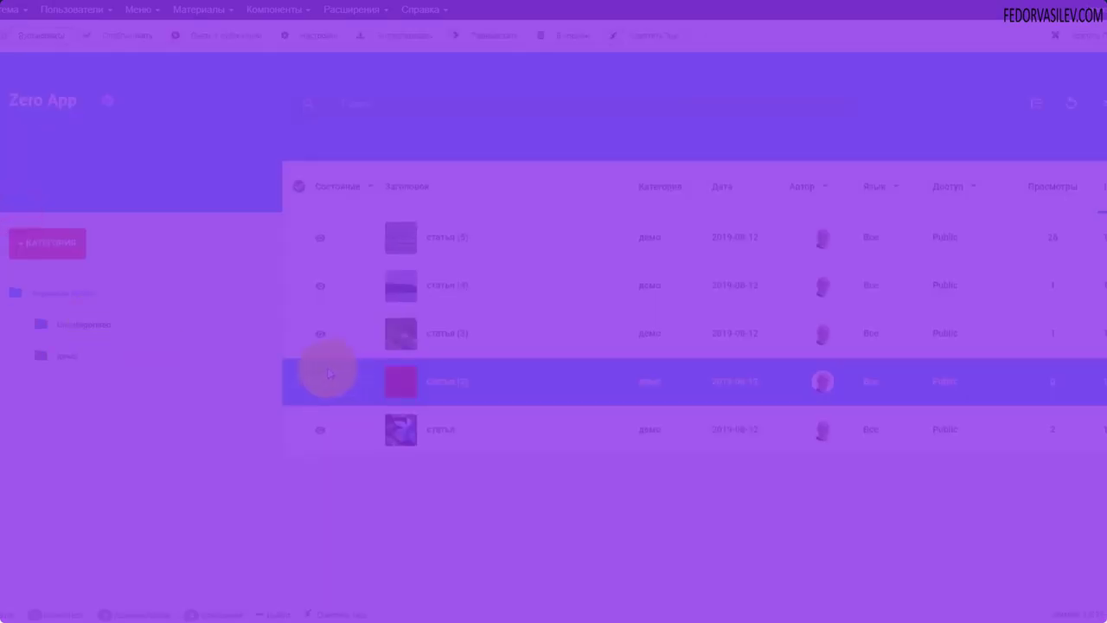
{"action": "left_click", "coordinate": [107, 101]}
{"action": "left_click", "coordinate": [116, 256]}
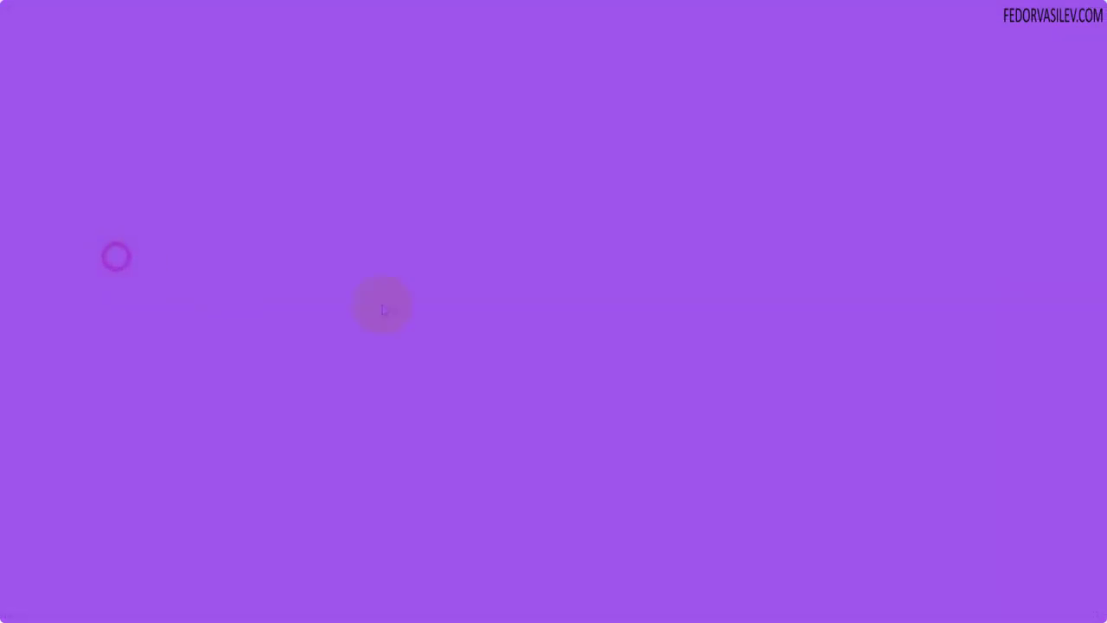